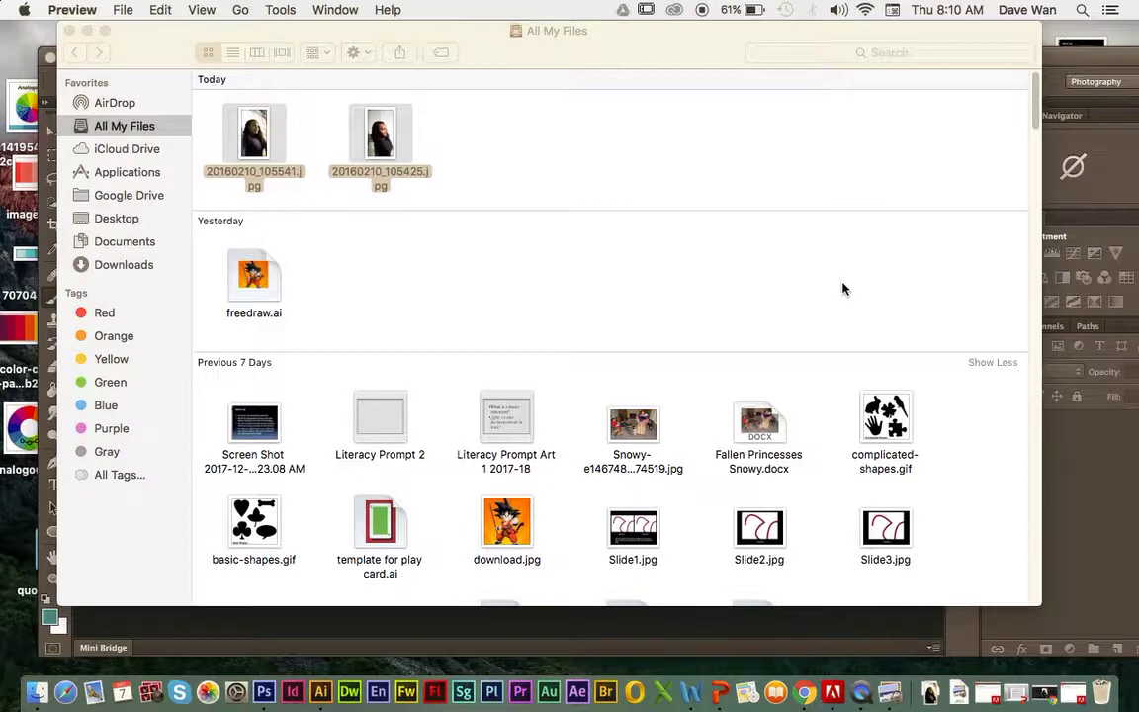
- Open both selected portrait photos in Preview and compare them side by side
key(super+o)
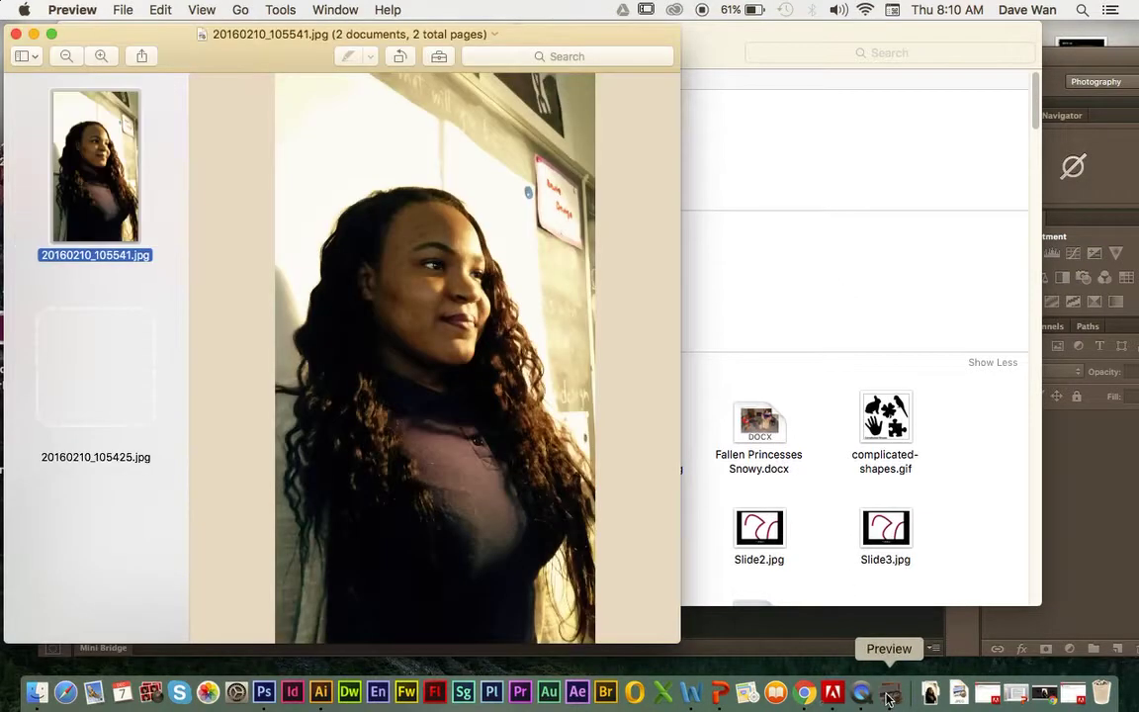
click(88, 344)
click(111, 207)
click(112, 366)
click(126, 259)
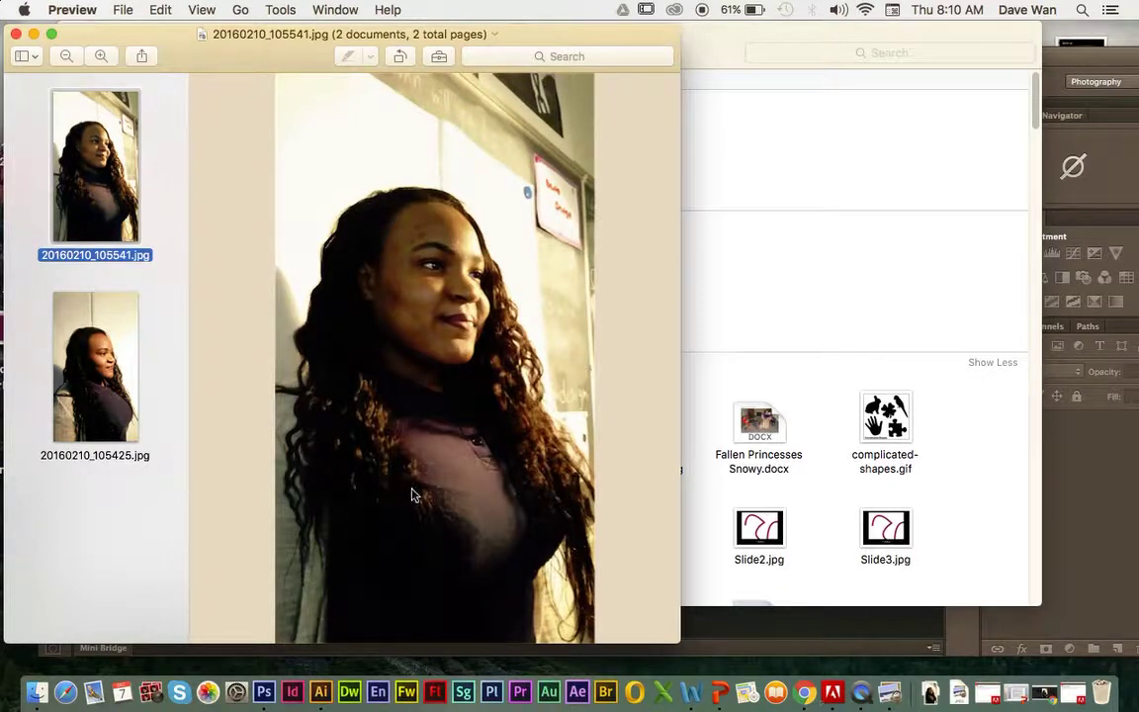
- View 20160210_105425.jpg and 20160210_105541.jpg in turn, then close Preview
click(102, 338)
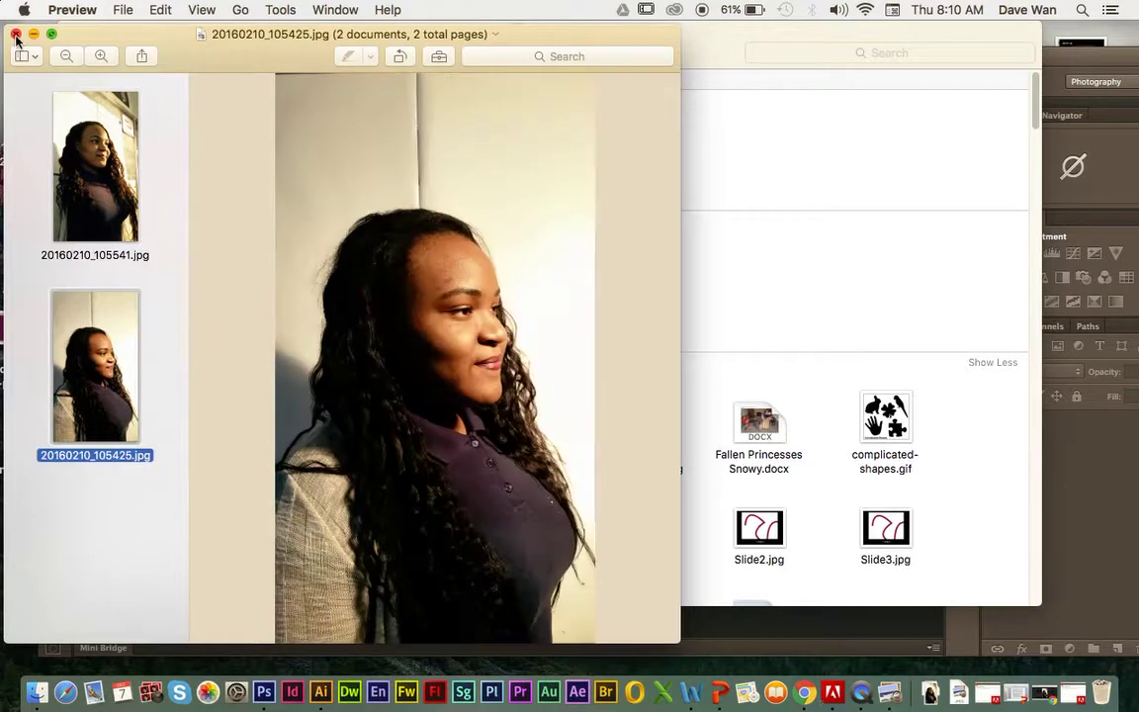
click(89, 133)
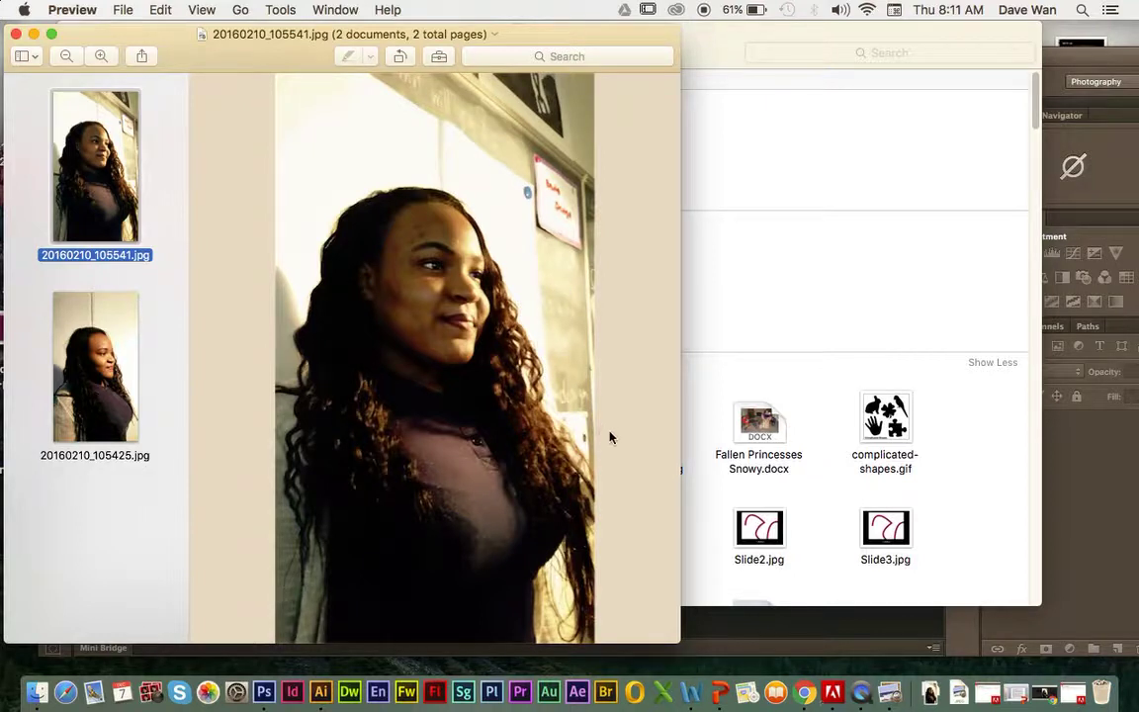
click(123, 336)
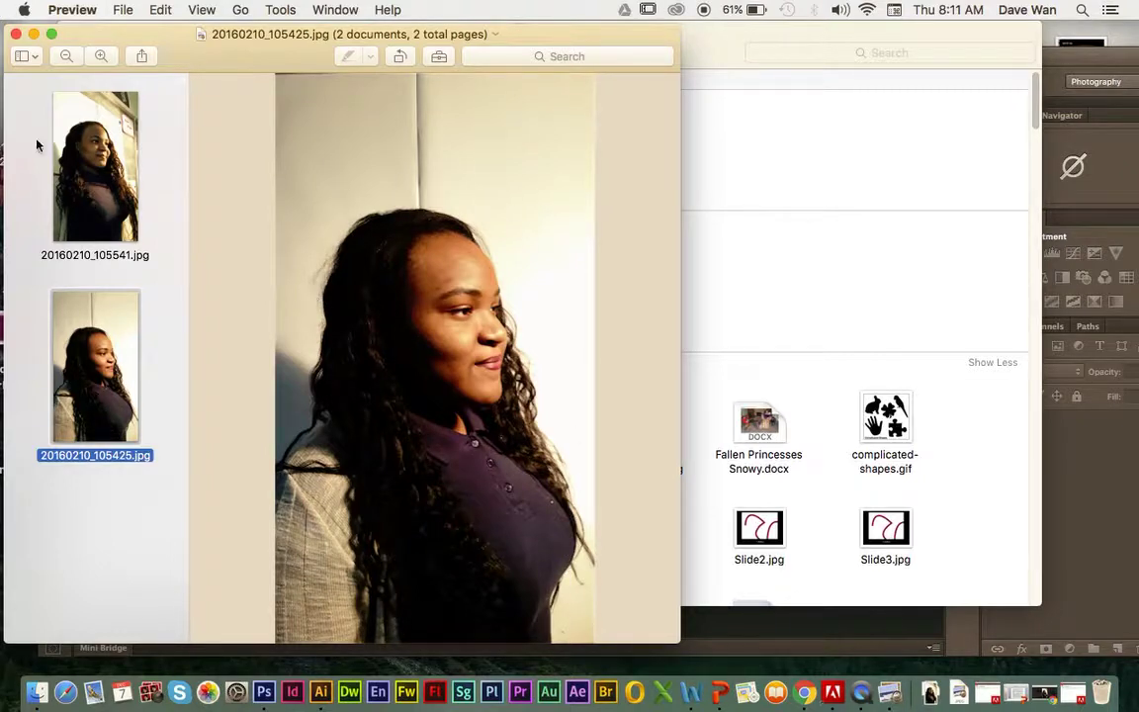
drag(260, 51, 571, 77)
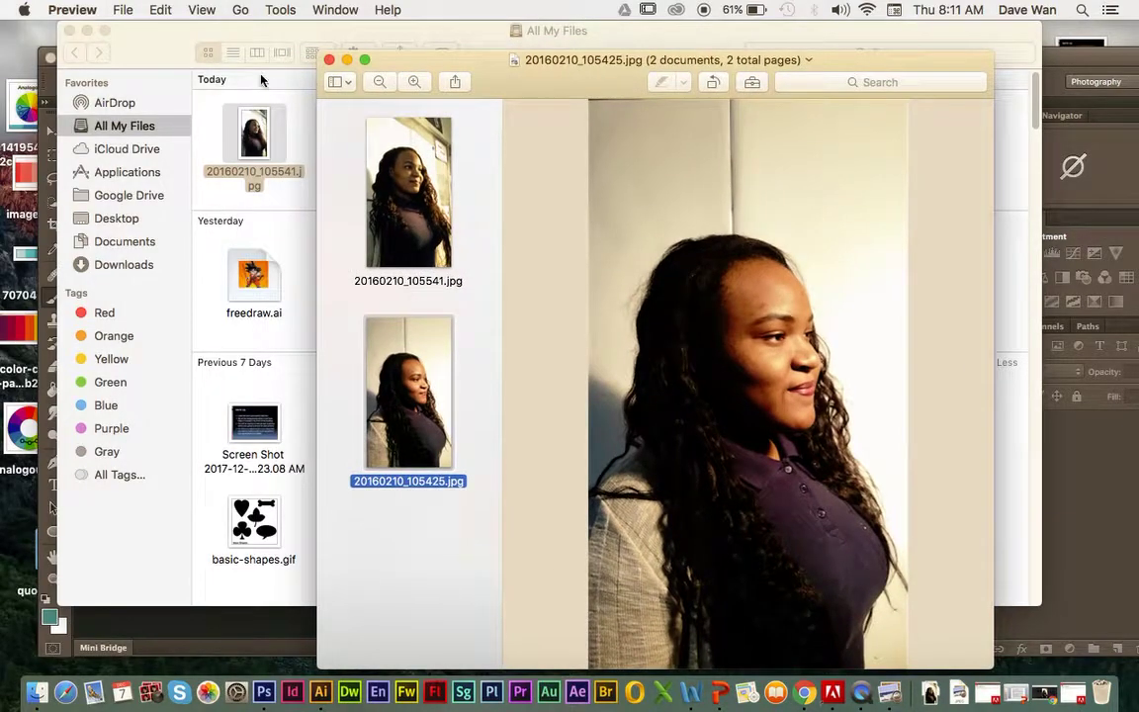
click(331, 61)
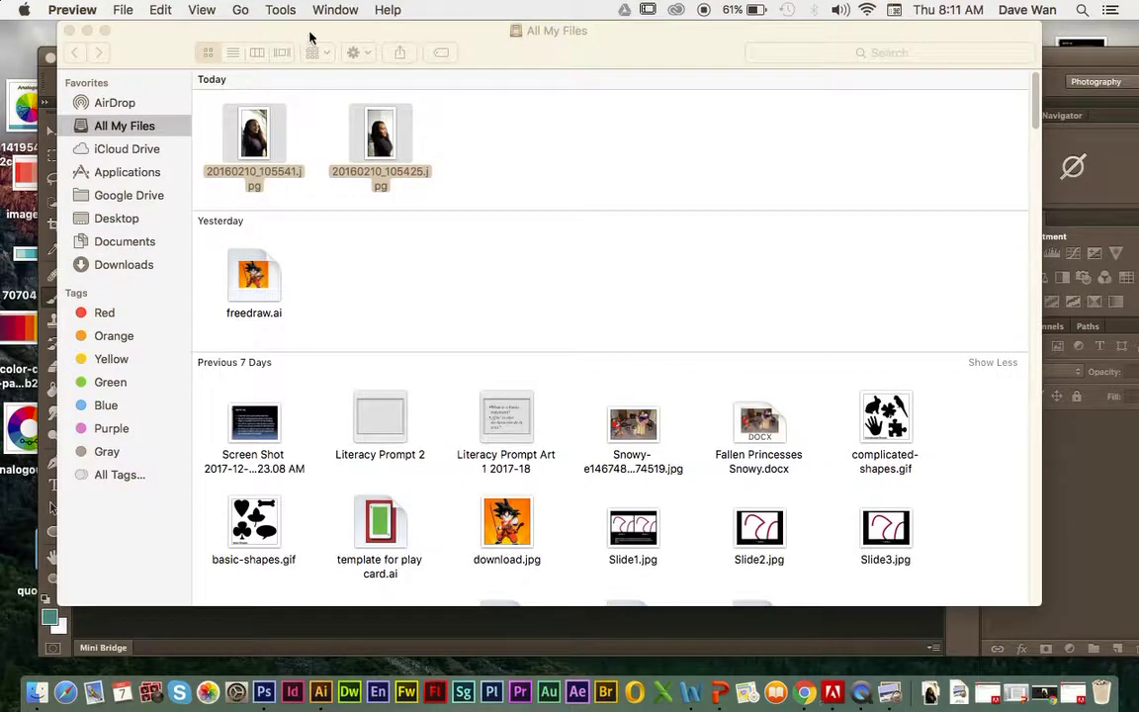
- Open only 20160210_105425.jpg from Finder into Photoshop CS6
drag(273, 30, 606, 58)
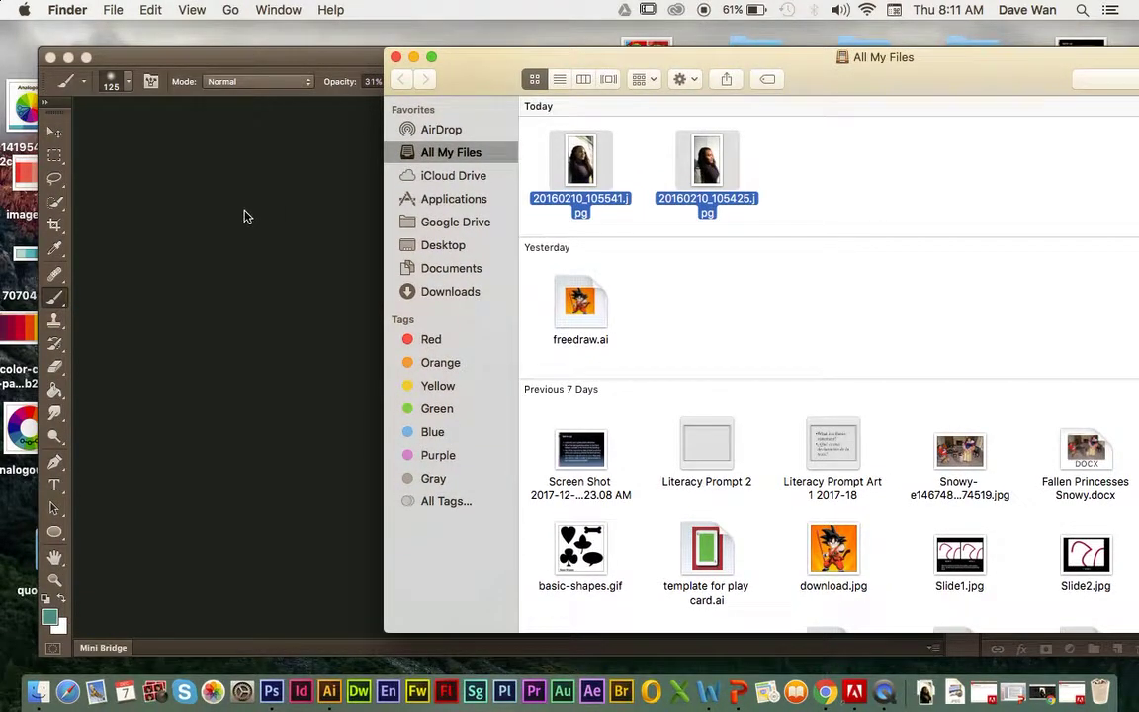
drag(238, 218, 215, 199)
click(788, 168)
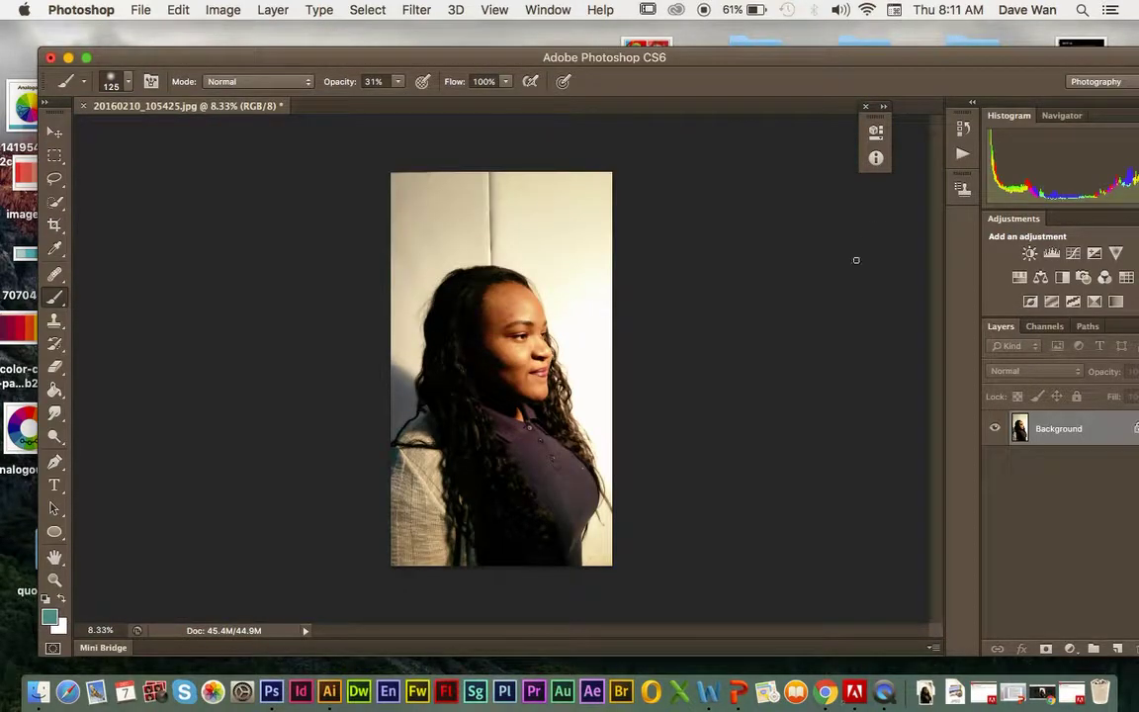
drag(469, 61, 438, 37)
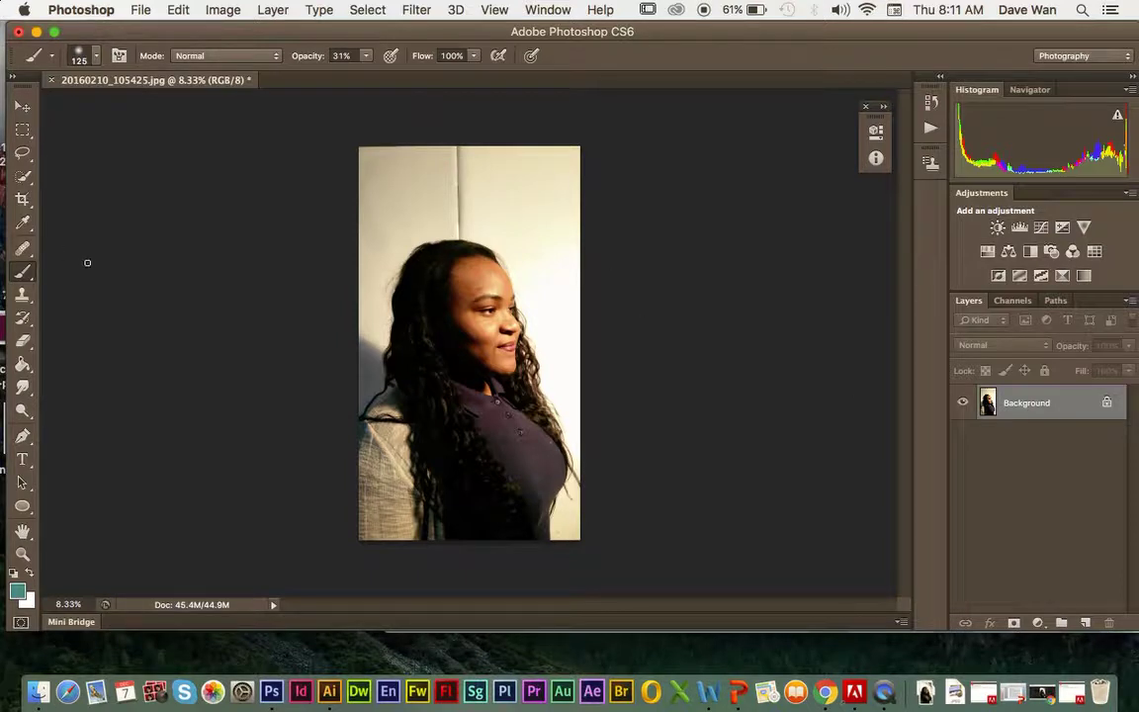
- Paint a Quick Selection over the woman's cheek, face, neck and shirt
click(24, 176)
click(24, 176)
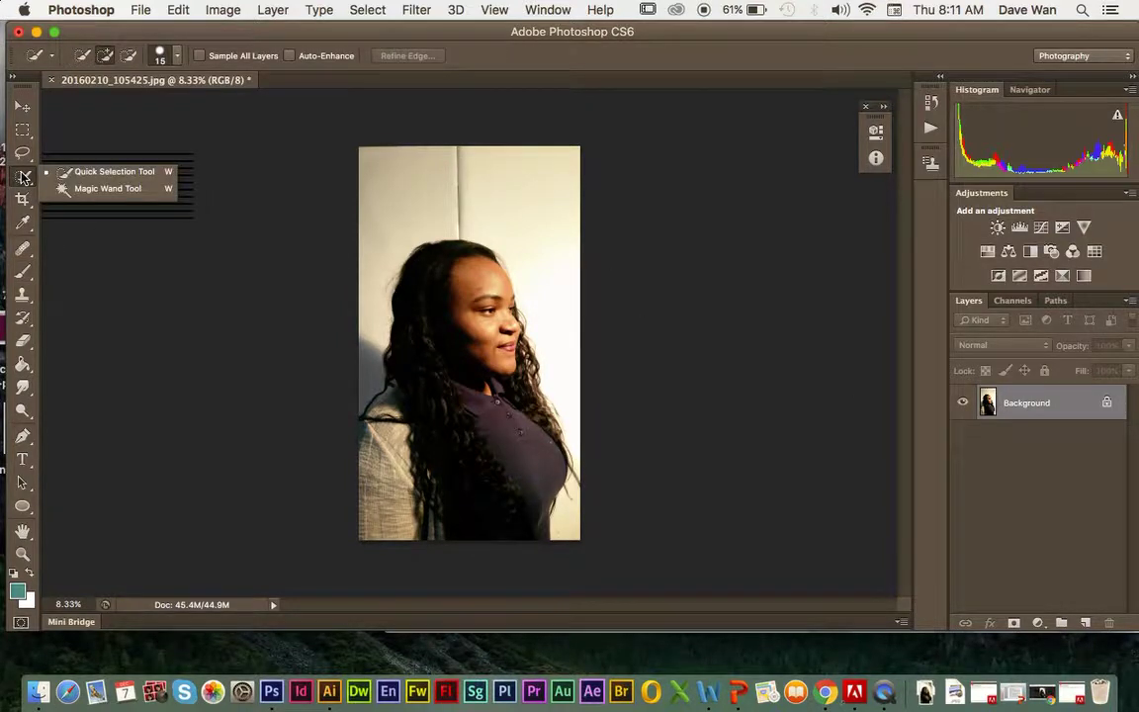
click(82, 176)
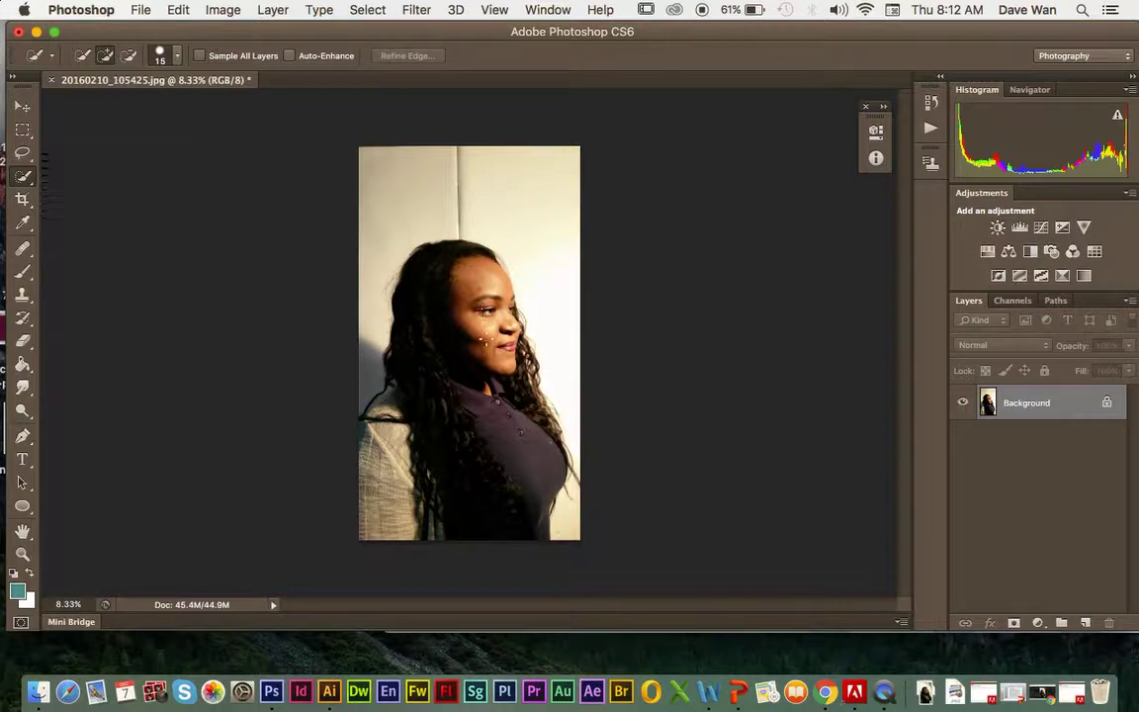
click(482, 338)
mouse_move(437, 343)
mouse_down()
mouse_move(463, 301)
mouse_move(426, 317)
mouse_move(401, 287)
mouse_move(473, 280)
mouse_up()
mouse_move(465, 356)
mouse_down()
mouse_move(525, 436)
mouse_move(469, 351)
mouse_move(465, 247)
mouse_up()
mouse_move(524, 430)
mouse_down()
mouse_move(545, 464)
mouse_move(490, 423)
mouse_move(415, 425)
mouse_move(495, 500)
mouse_move(367, 413)
mouse_move(358, 464)
mouse_move(394, 521)
mouse_move(362, 489)
mouse_move(369, 537)
mouse_up()
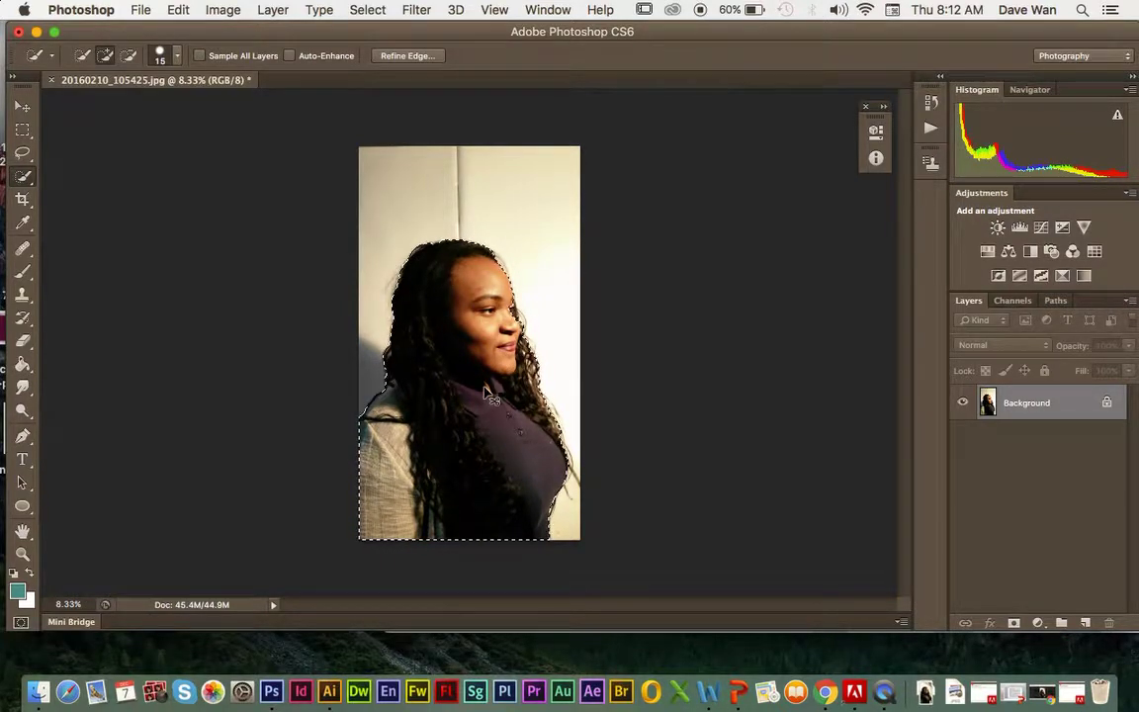
- Zoom in on the photo and scroll the view to check the selection edges
key(super+plus)
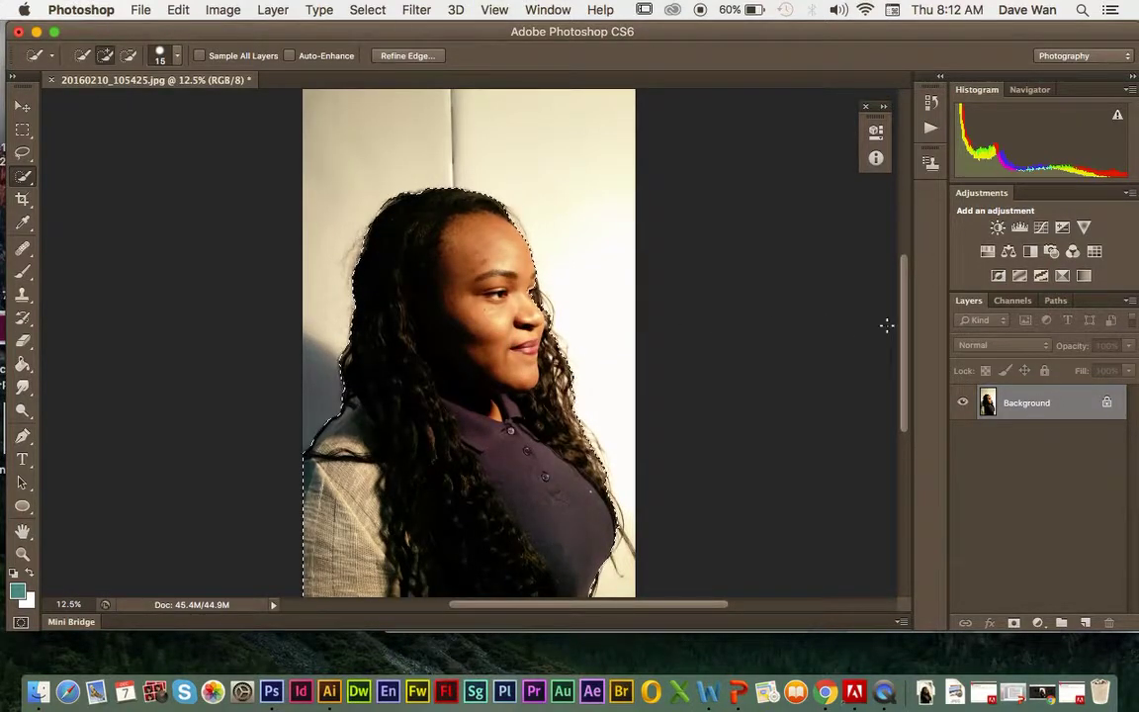
drag(903, 326, 905, 346)
scroll(660, 238, down, 1)
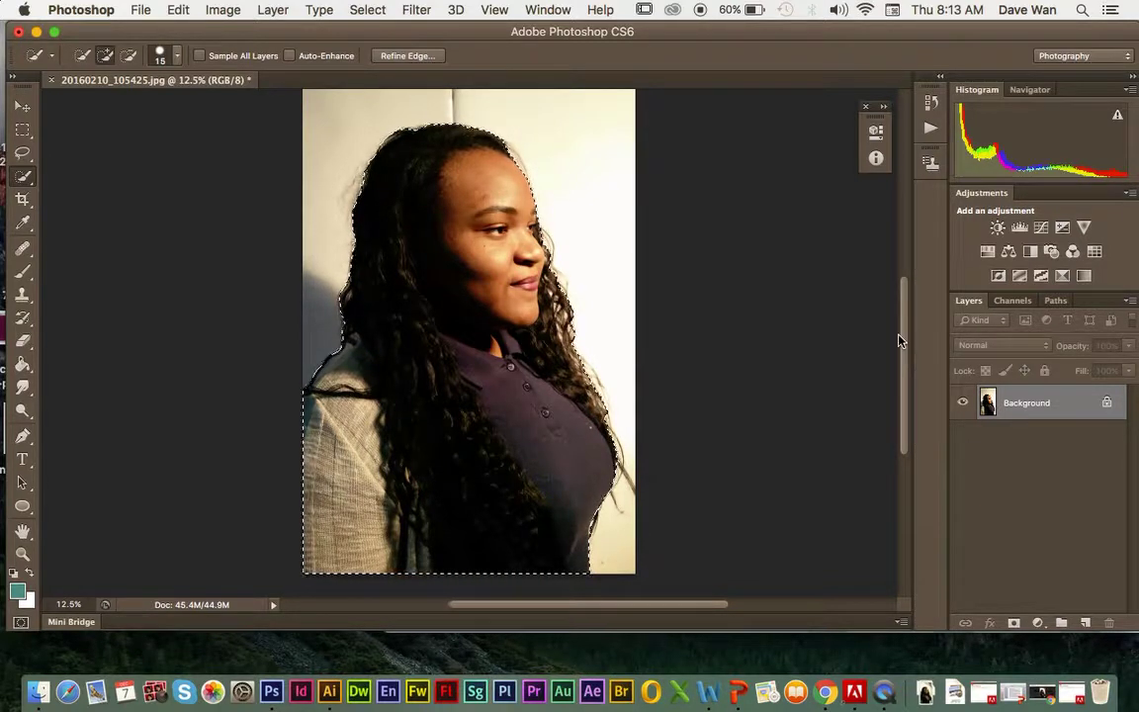
drag(901, 340, 902, 312)
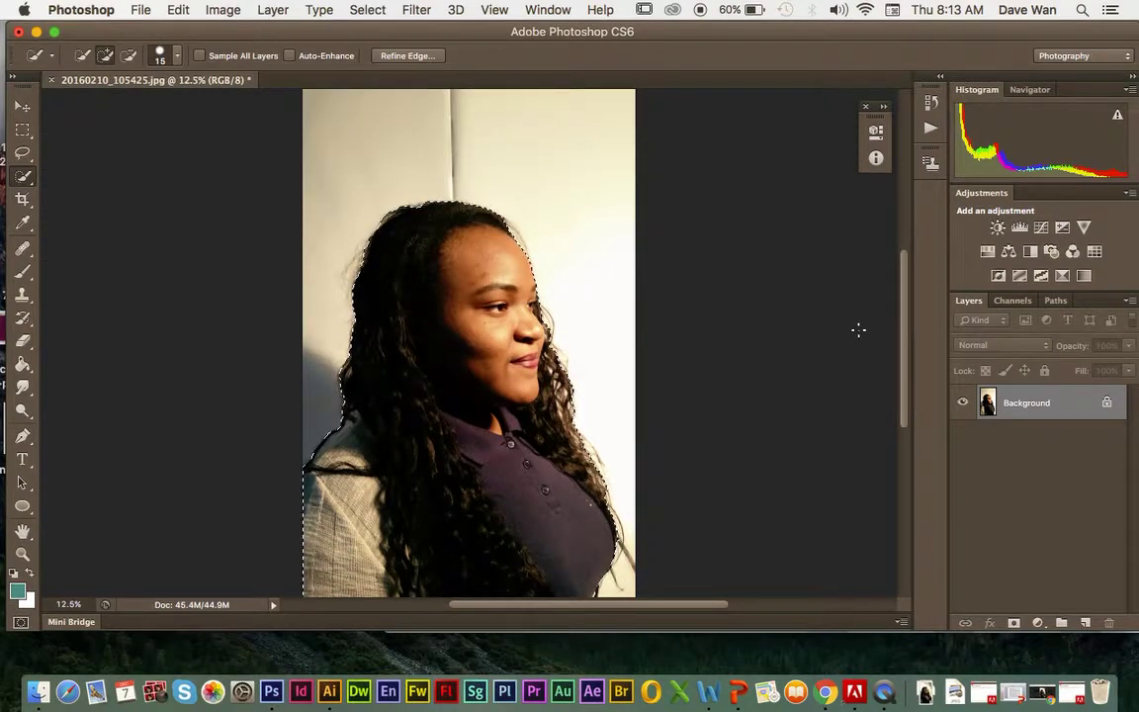
drag(903, 330, 902, 356)
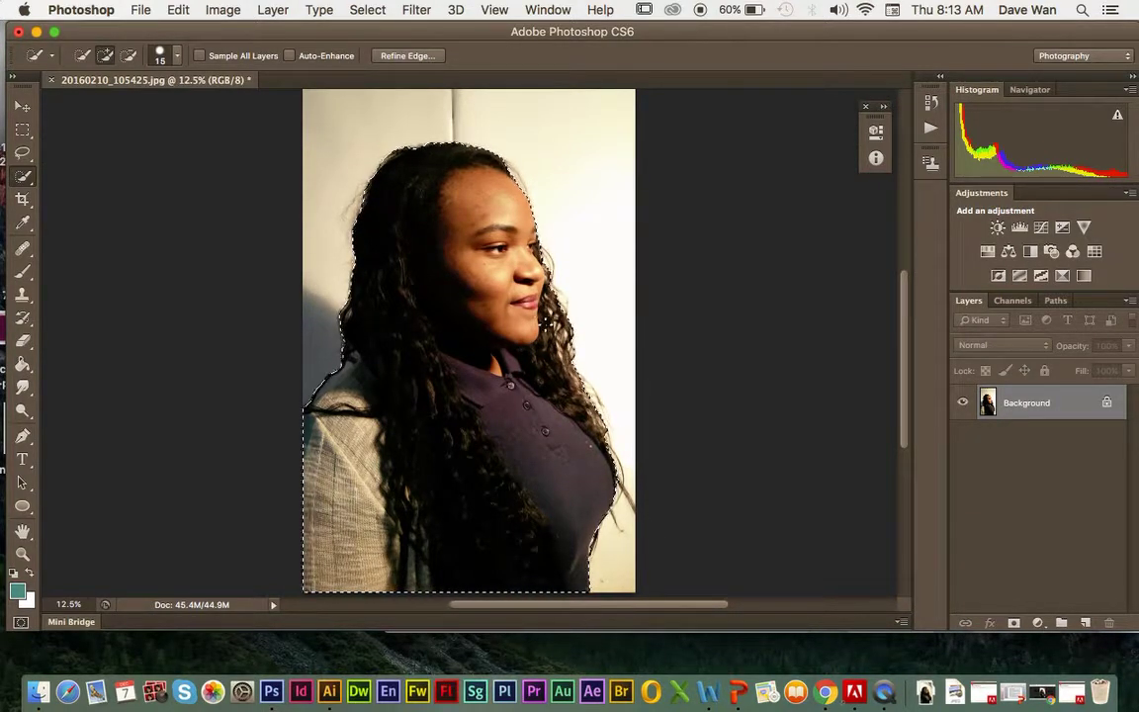
- Open Refine Edge for the selection and preview it in the red Overlay view
click(406, 55)
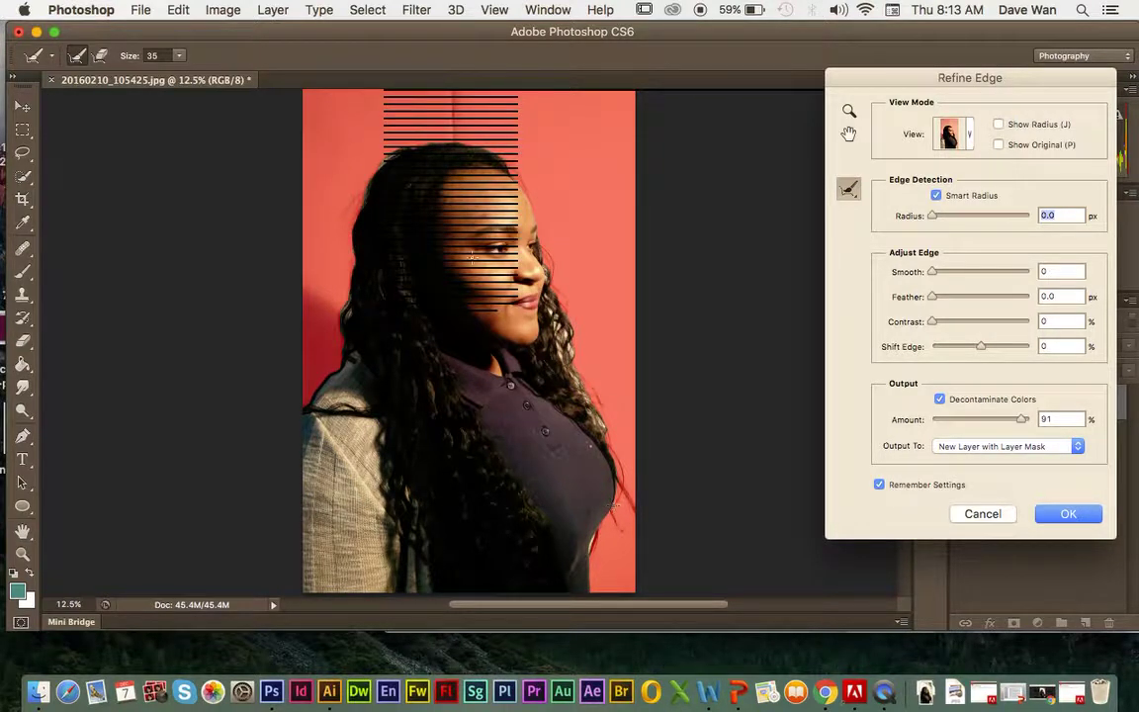
click(970, 136)
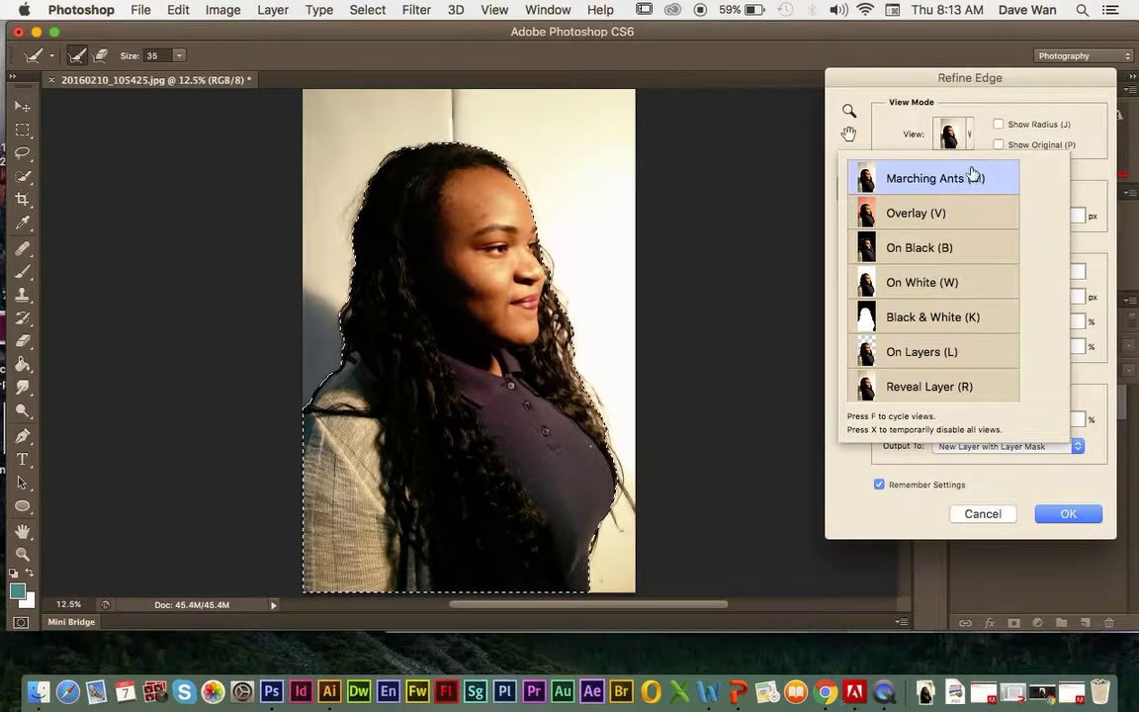
click(970, 141)
click(967, 138)
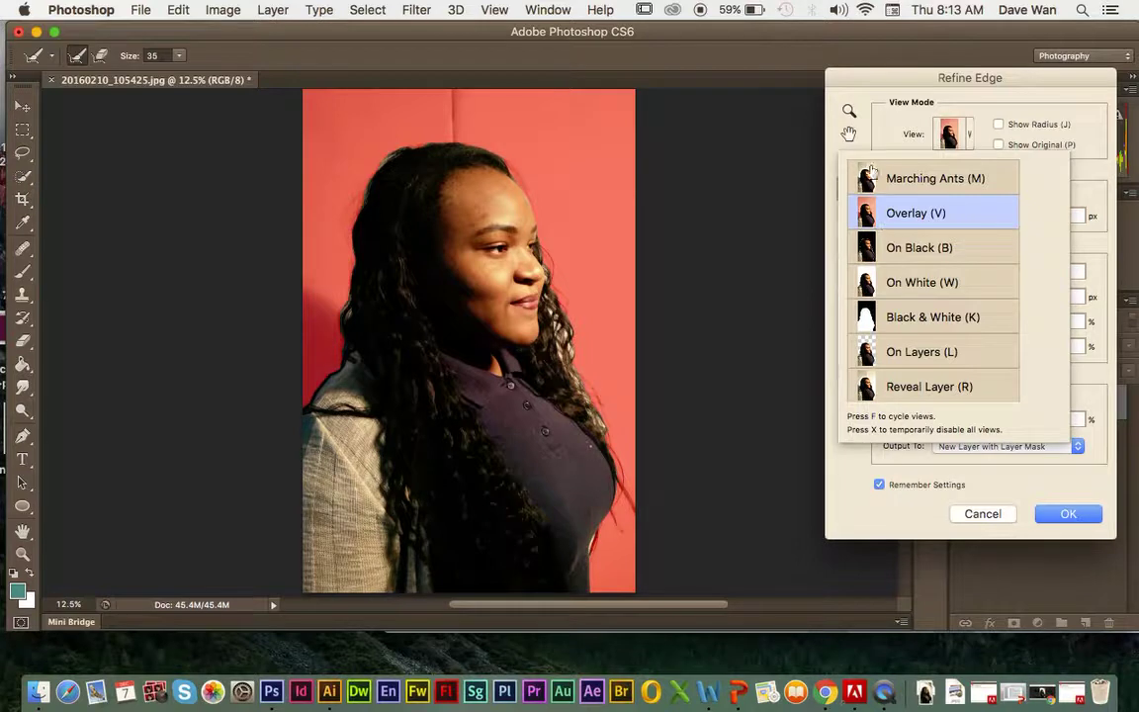
click(802, 133)
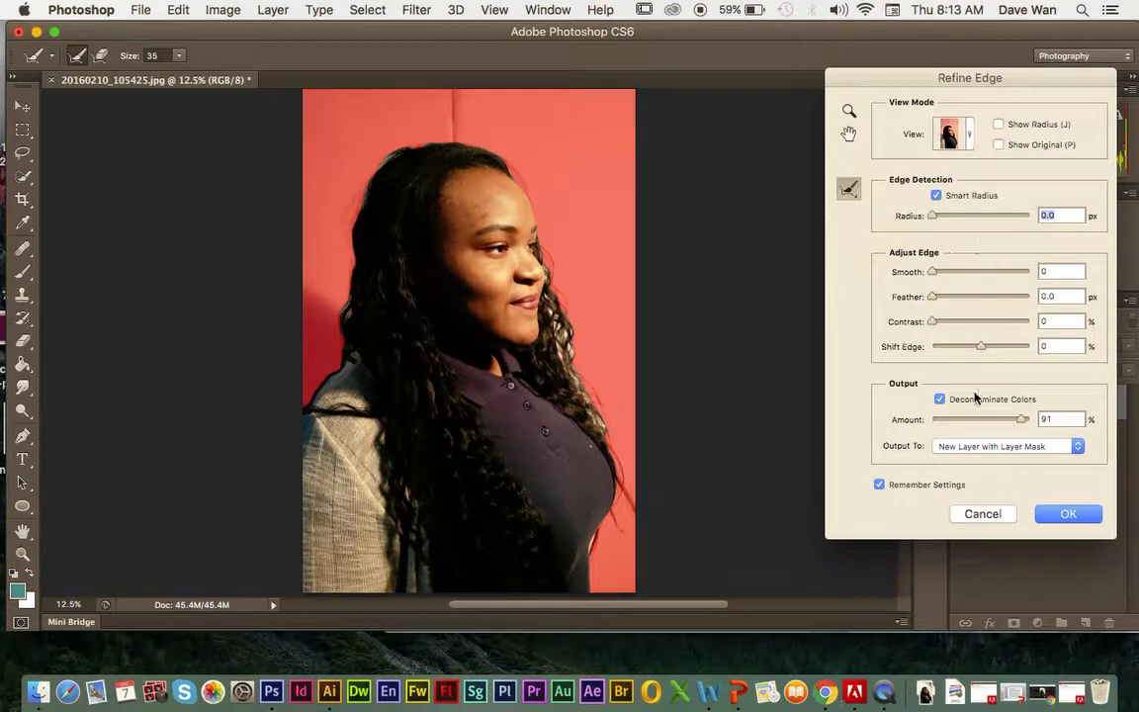
- Keep the Refine Edge output set to New Layer with Layer Mask
click(974, 450)
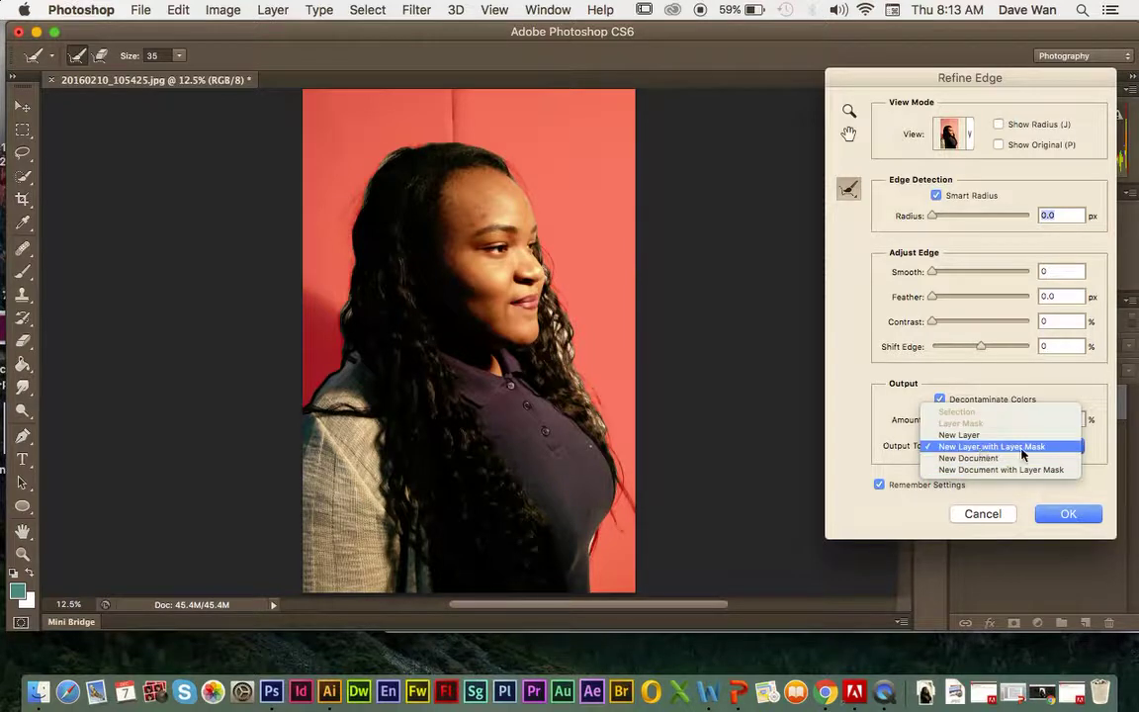
click(961, 447)
click(969, 450)
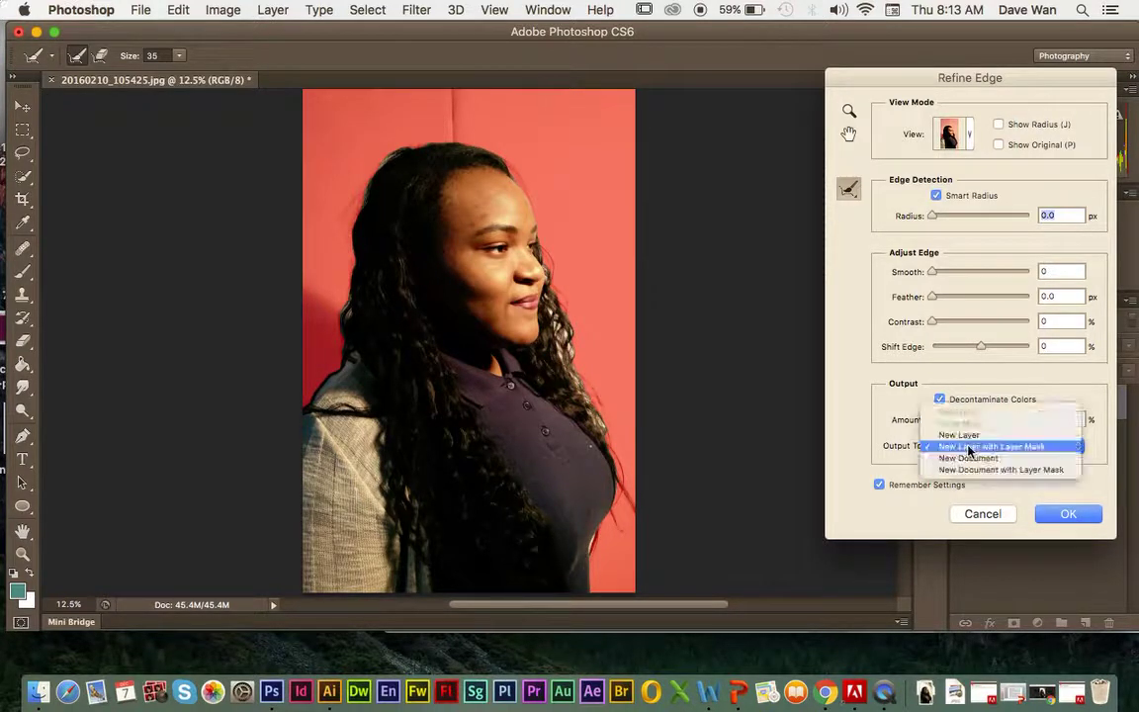
click(961, 447)
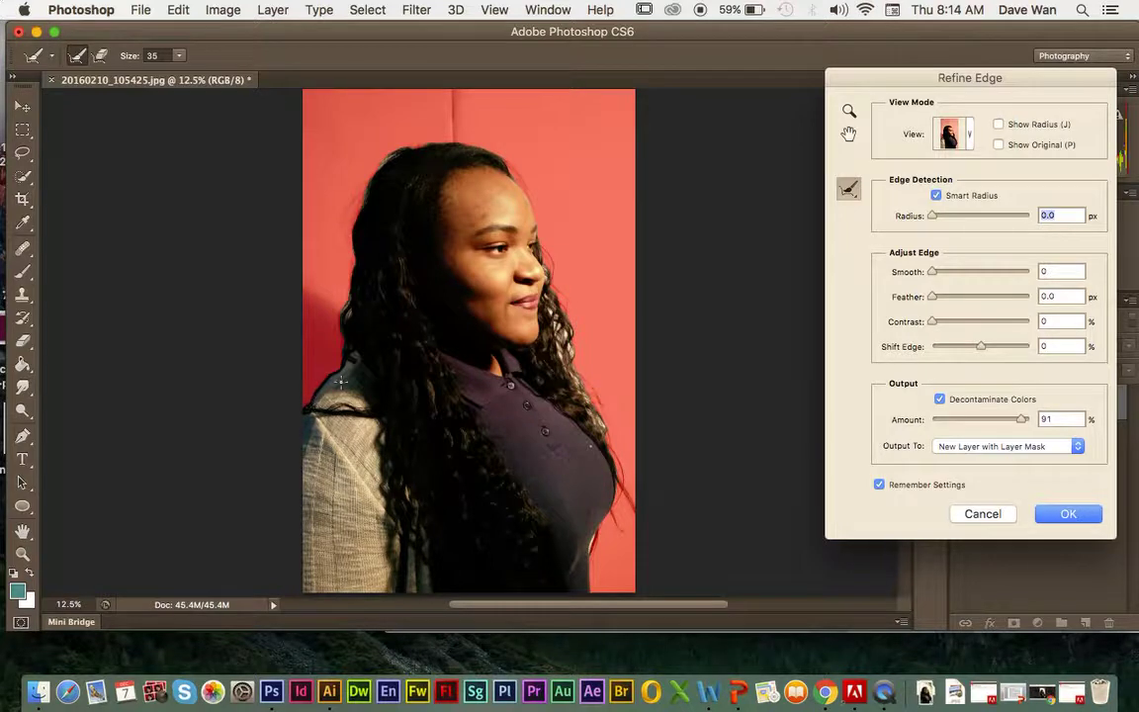
- Brush the hair's left and upper-left edges with the refine brush at size 61
drag(359, 358, 311, 341)
mouse_move(351, 295)
mouse_down()
mouse_move(351, 338)
mouse_move(315, 327)
mouse_move(351, 305)
mouse_move(358, 270)
mouse_move(318, 267)
mouse_up()
drag(389, 159, 357, 212)
click(179, 55)
drag(174, 73, 202, 77)
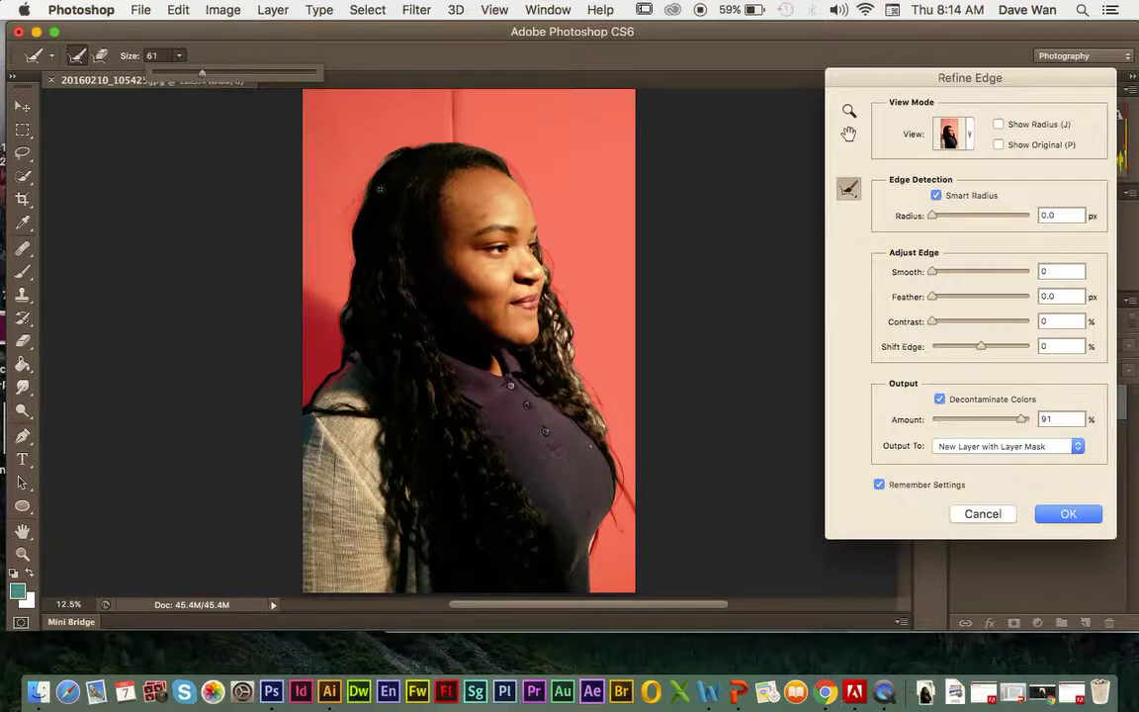
drag(364, 200, 372, 184)
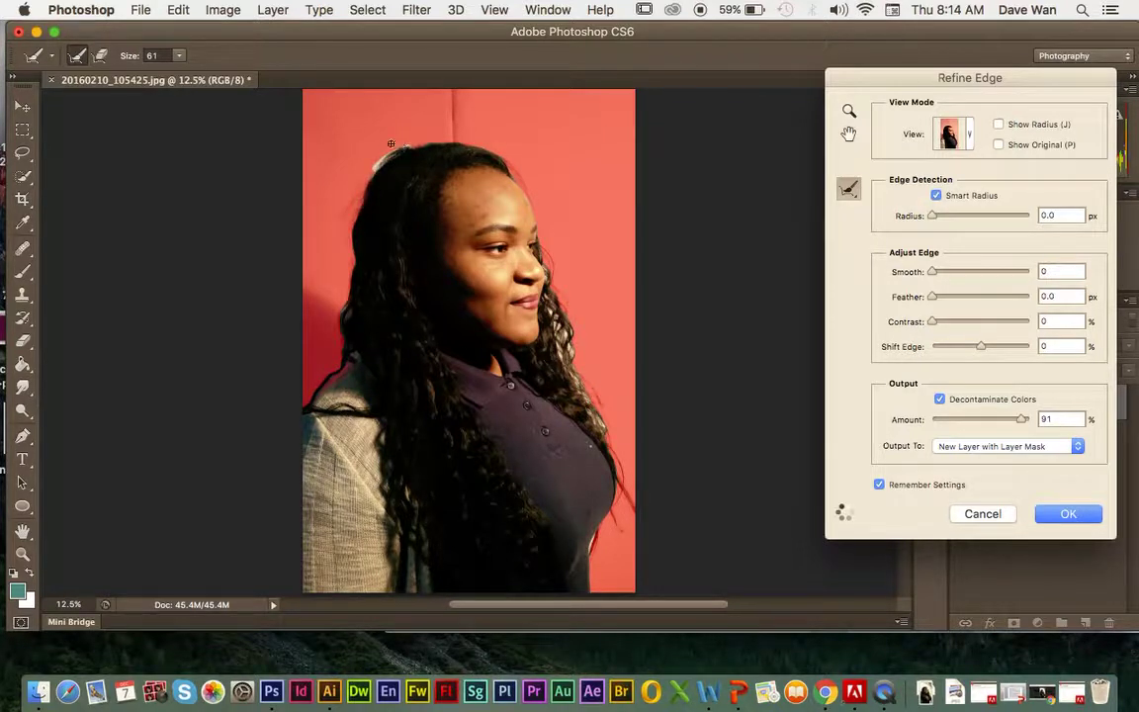
- Raise the refine brush to 182 and paint the top, face-side and shoulder hair edges
click(179, 55)
drag(186, 71, 247, 74)
mouse_move(419, 158)
mouse_down()
mouse_move(474, 148)
mouse_move(402, 155)
mouse_up()
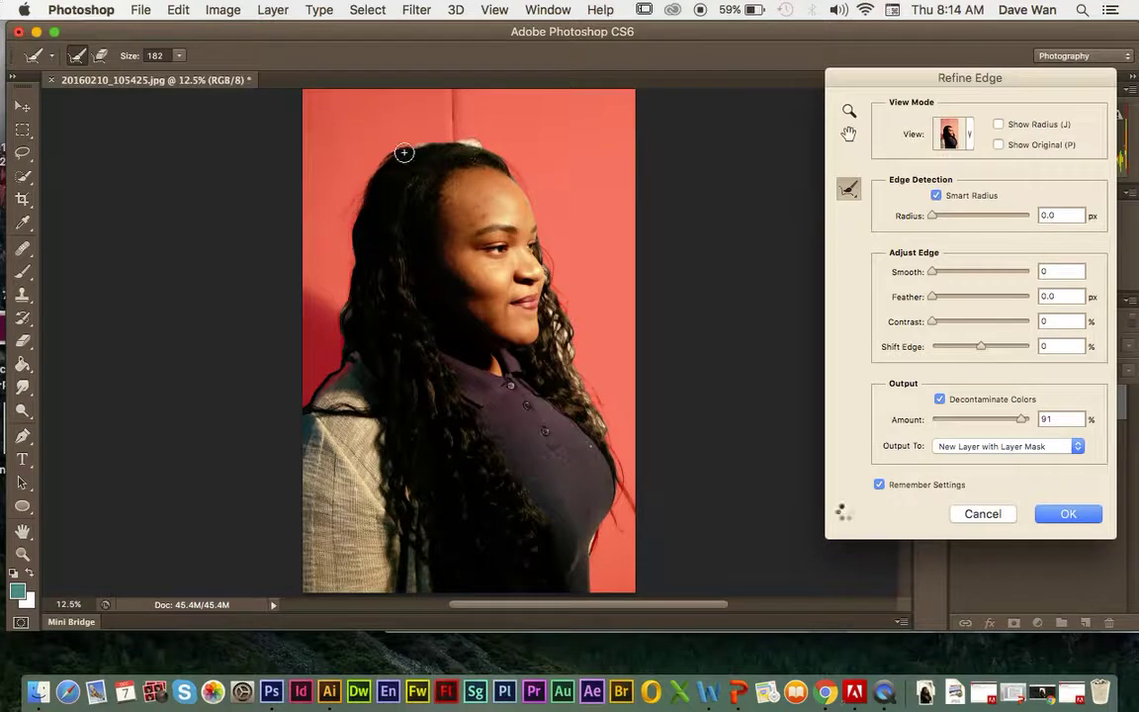
mouse_move(343, 228)
mouse_down()
mouse_move(345, 345)
mouse_move(357, 305)
mouse_move(340, 359)
mouse_move(351, 283)
mouse_move(326, 233)
mouse_up()
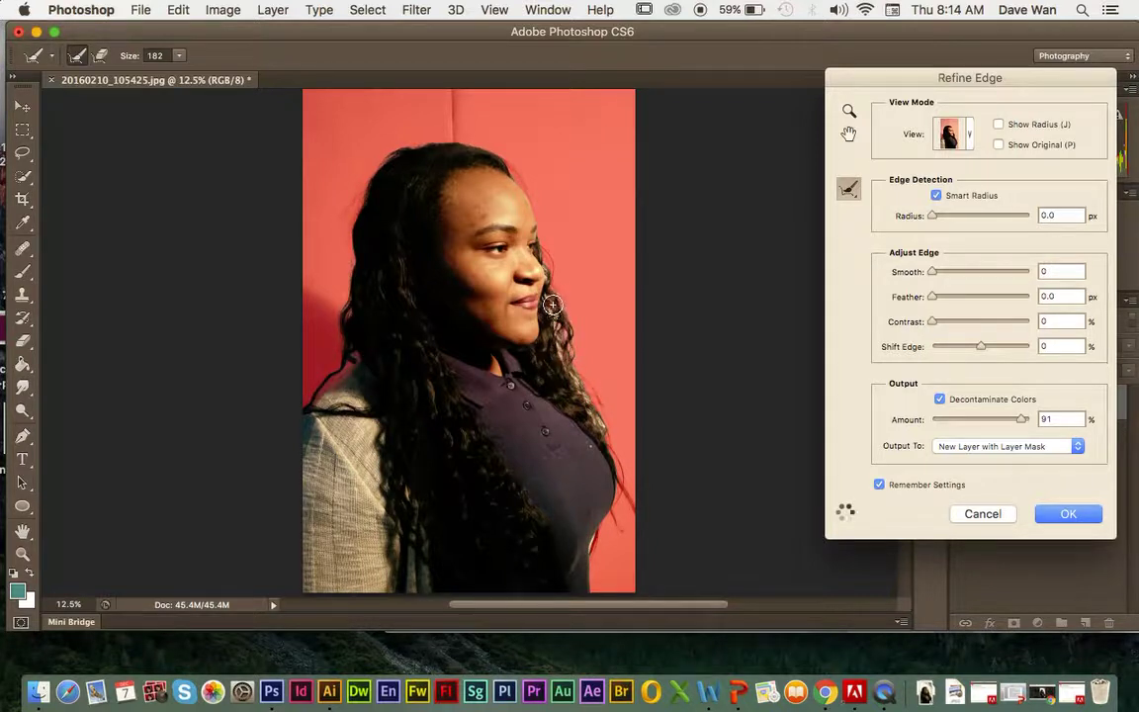
mouse_move(567, 372)
mouse_down()
mouse_move(545, 318)
mouse_move(542, 237)
mouse_up()
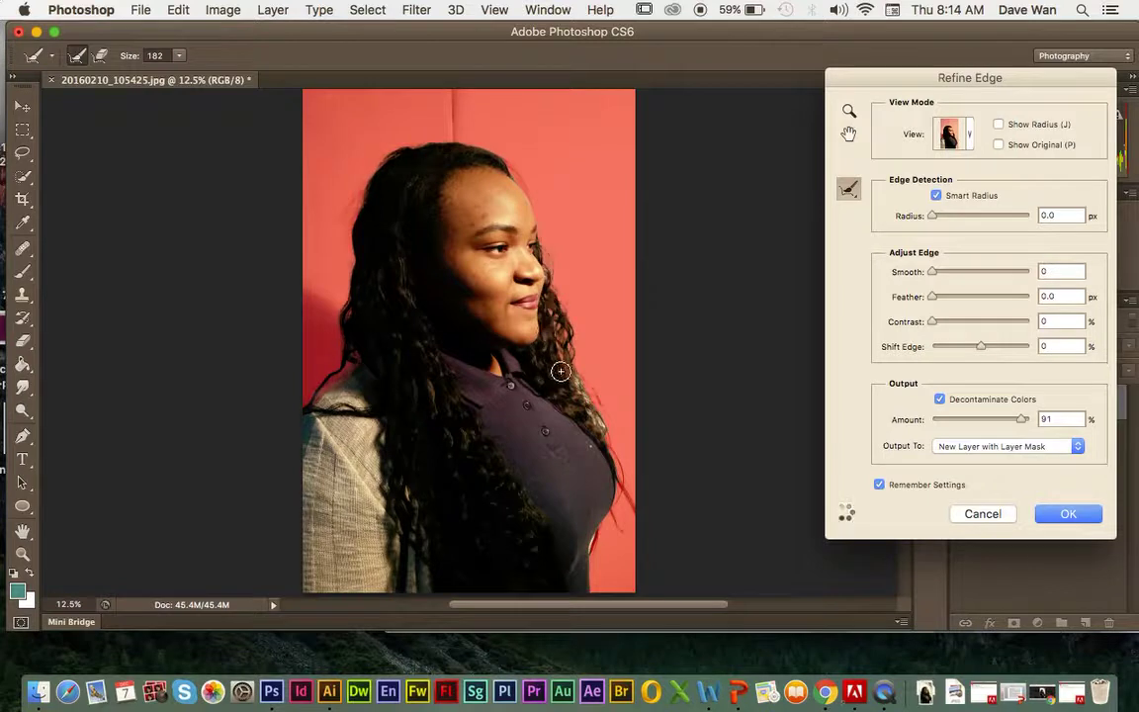
drag(578, 382, 560, 431)
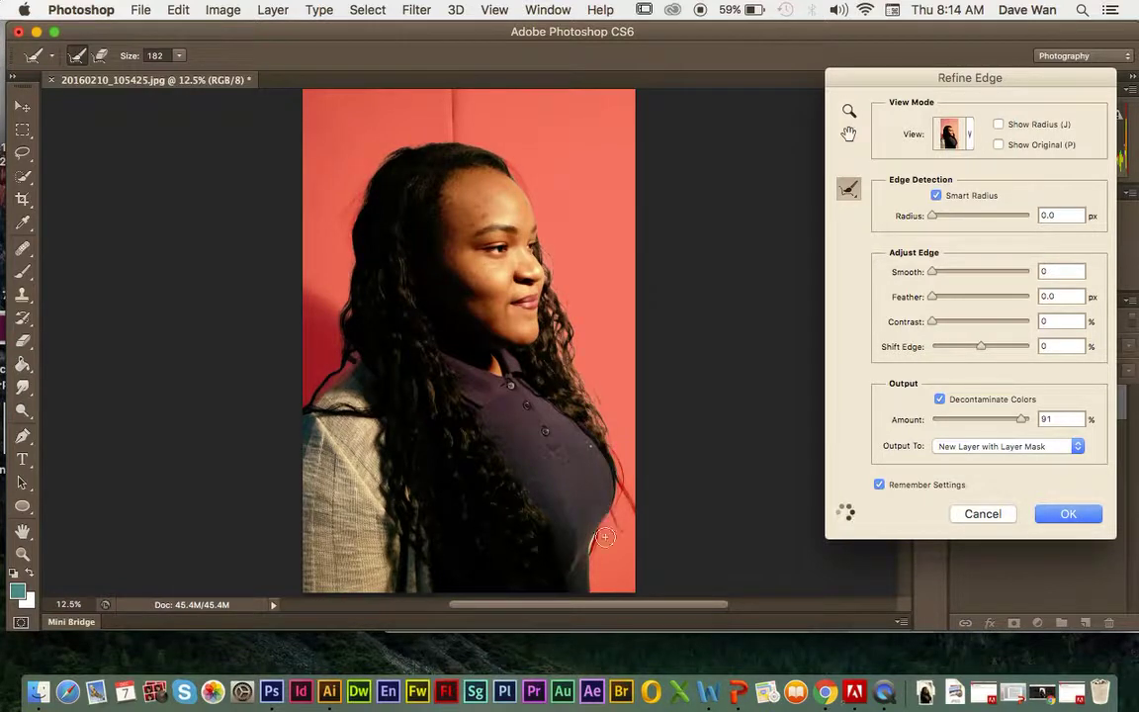
mouse_move(600, 552)
mouse_down()
mouse_move(541, 492)
mouse_move(539, 519)
mouse_move(536, 477)
mouse_up()
mouse_move(624, 500)
mouse_down()
mouse_move(580, 470)
mouse_move(556, 425)
mouse_move(568, 483)
mouse_up()
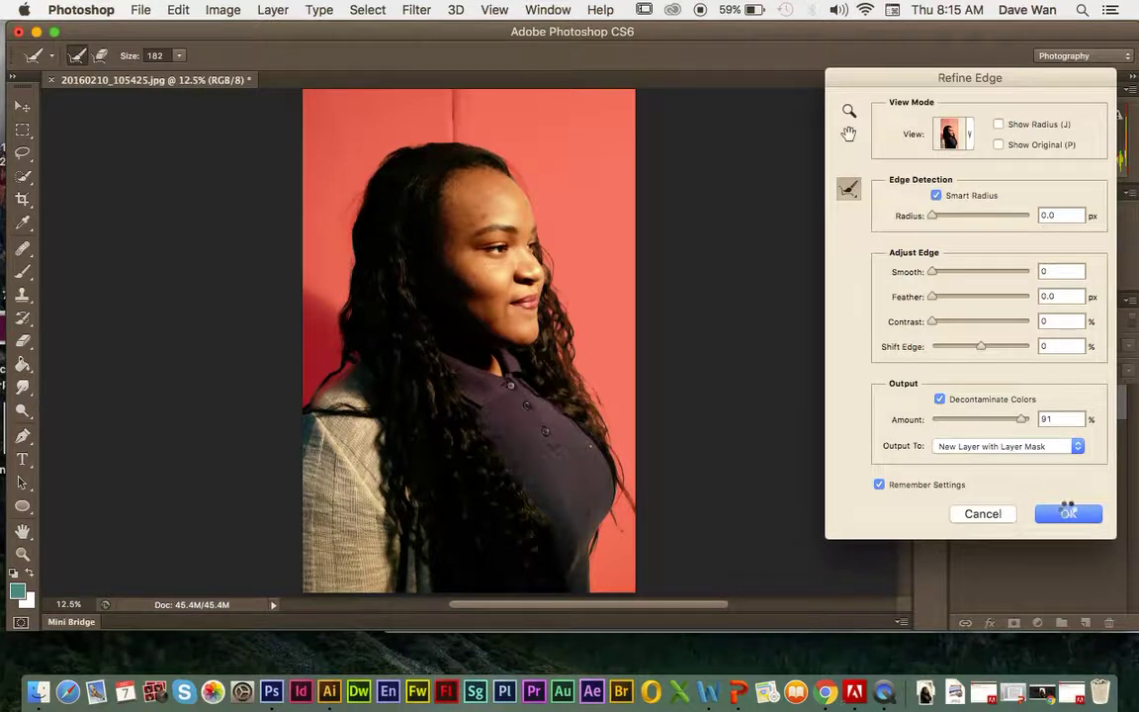
- Confirm Refine Edge to create the masked cut-out layer, then switch to Chrome
click(1068, 512)
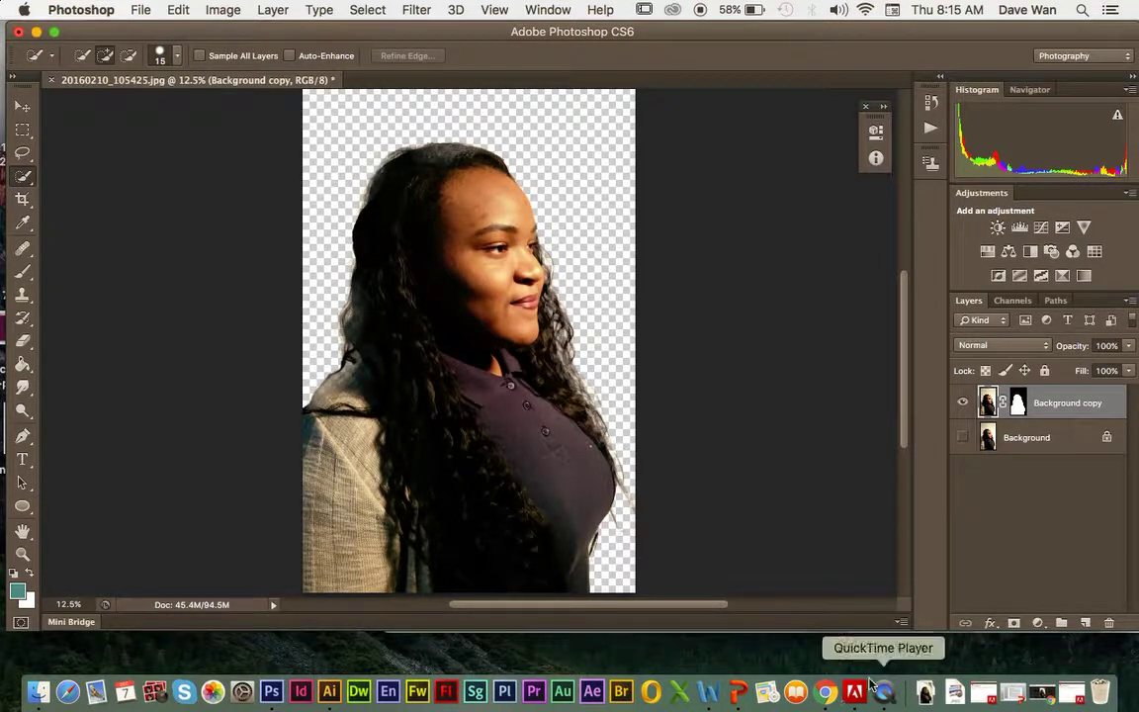
click(829, 675)
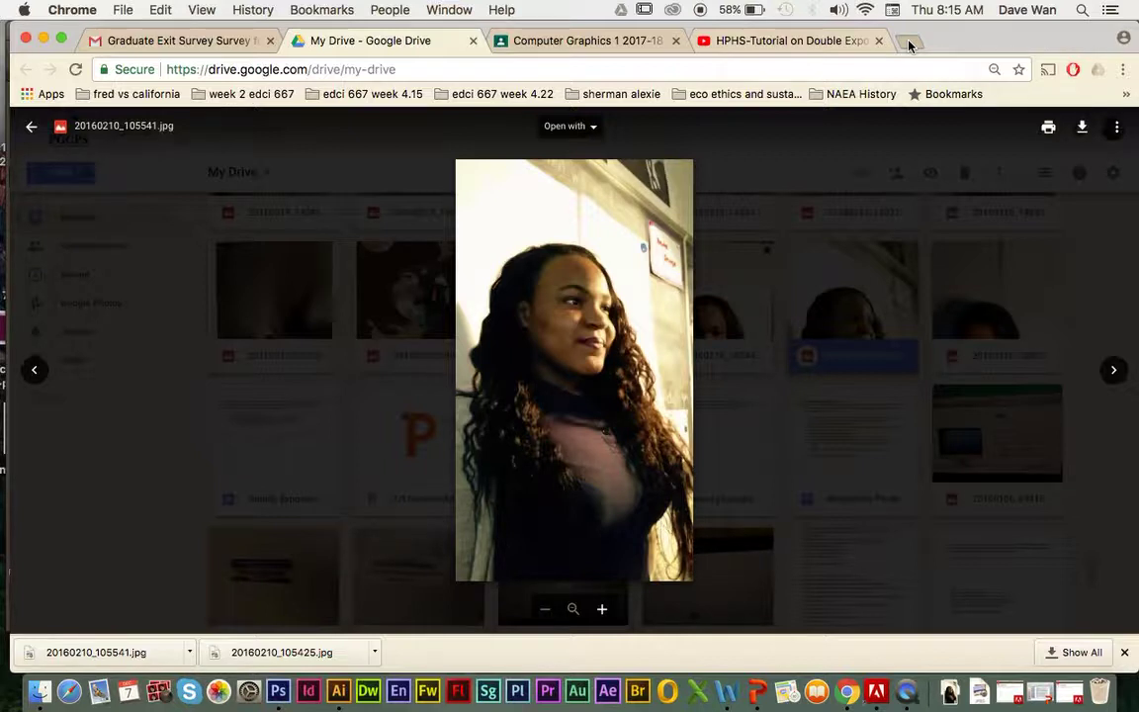
click(905, 43)
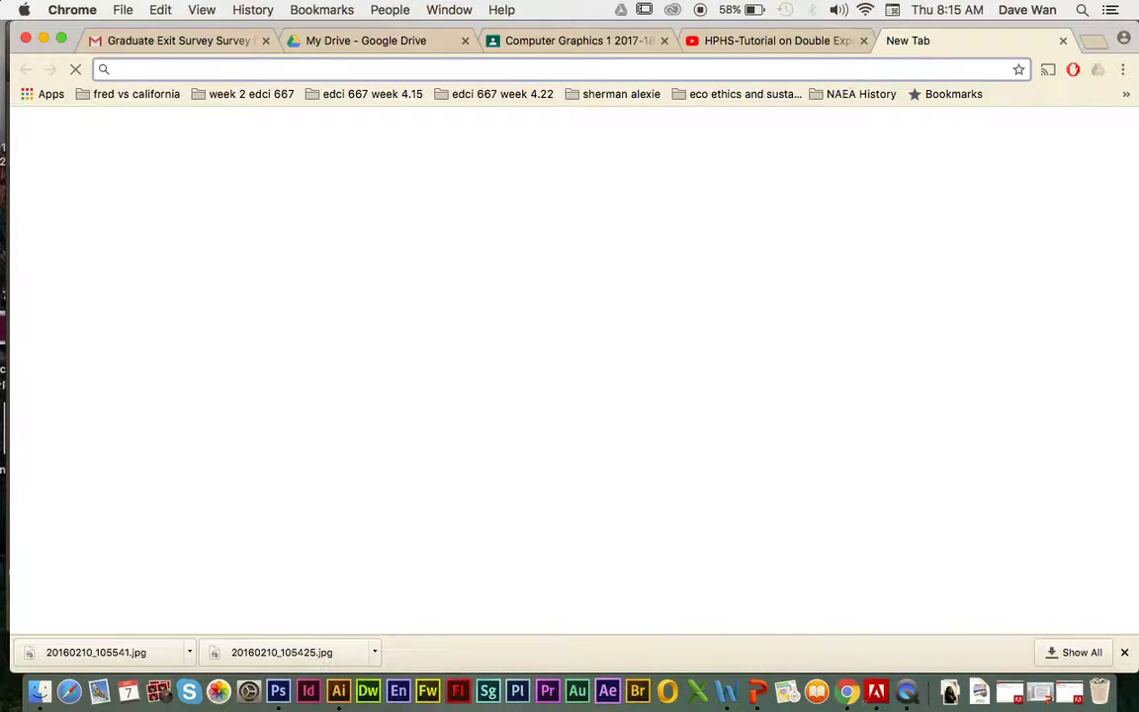
text(www)
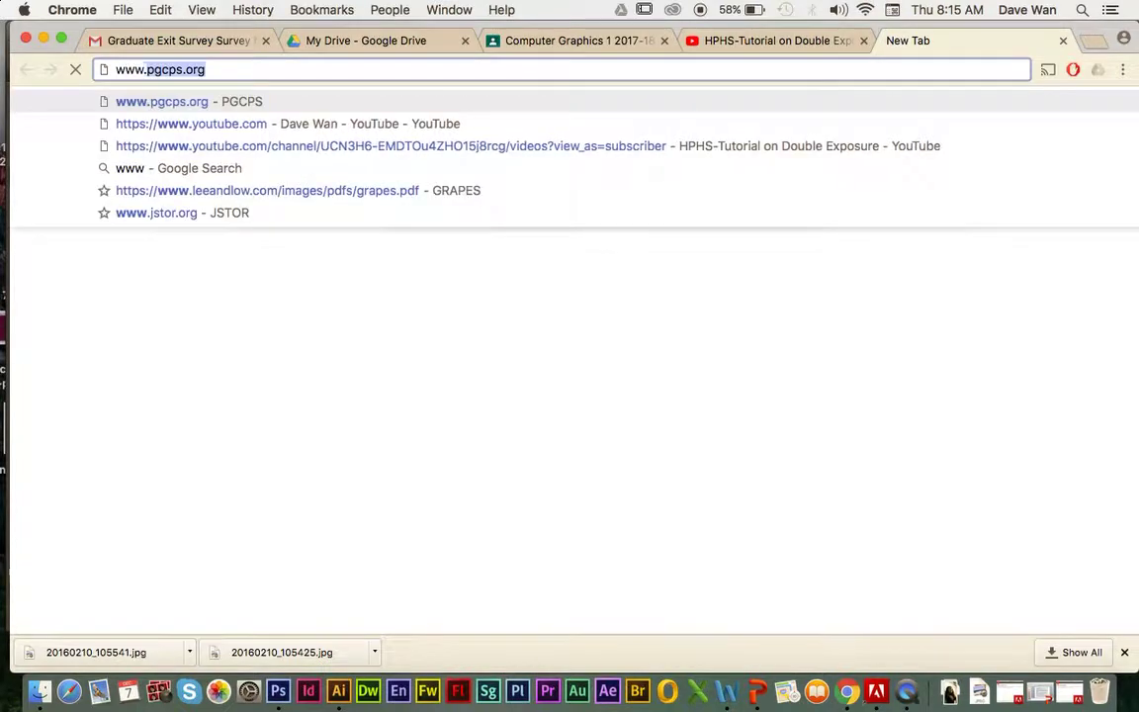
text(.googl)
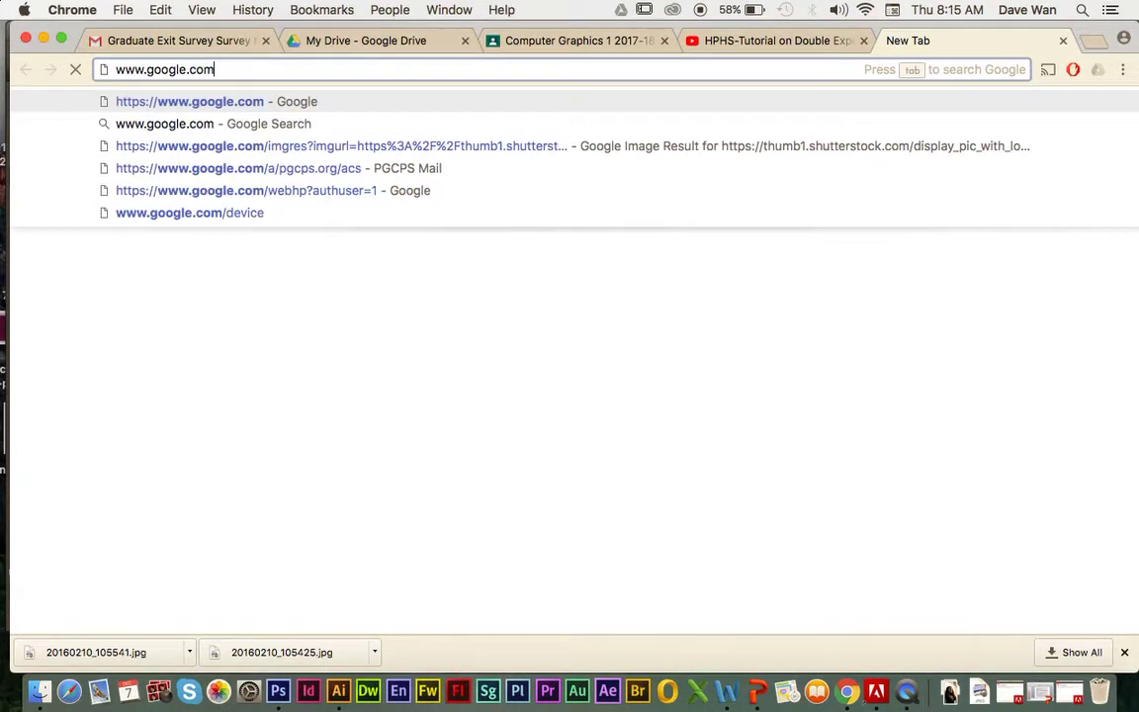
text(e.com)
key(Return)
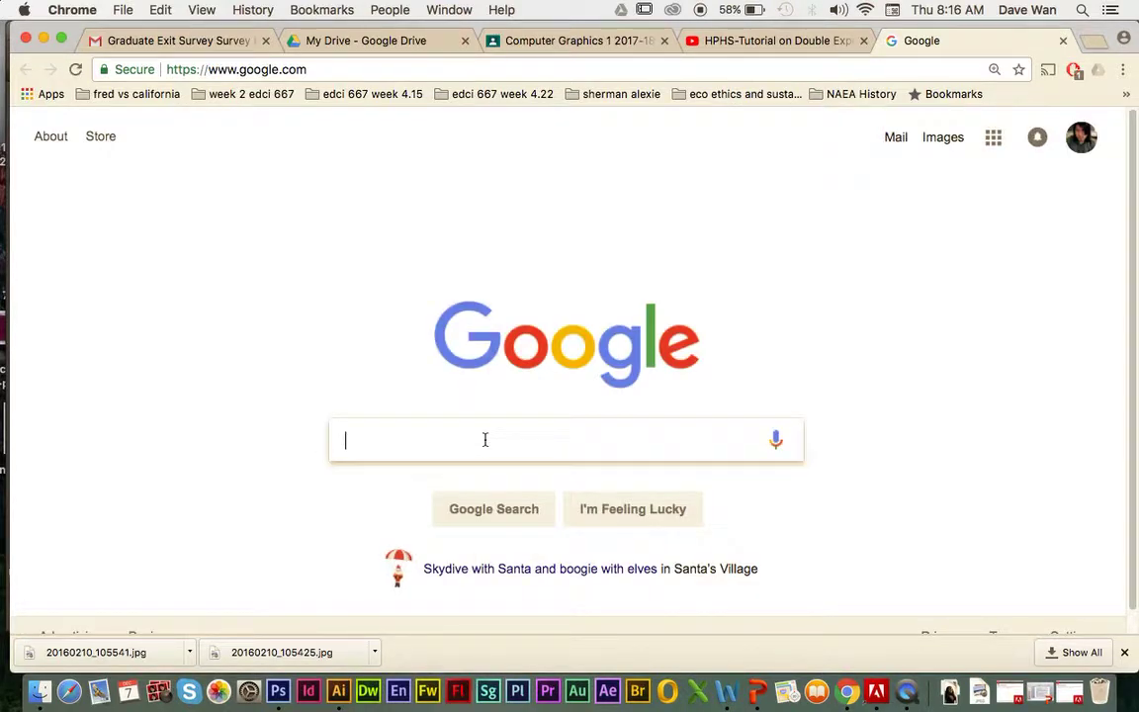
- Search Google for 'landscape' and show the image results
click(485, 439)
text(landscape)
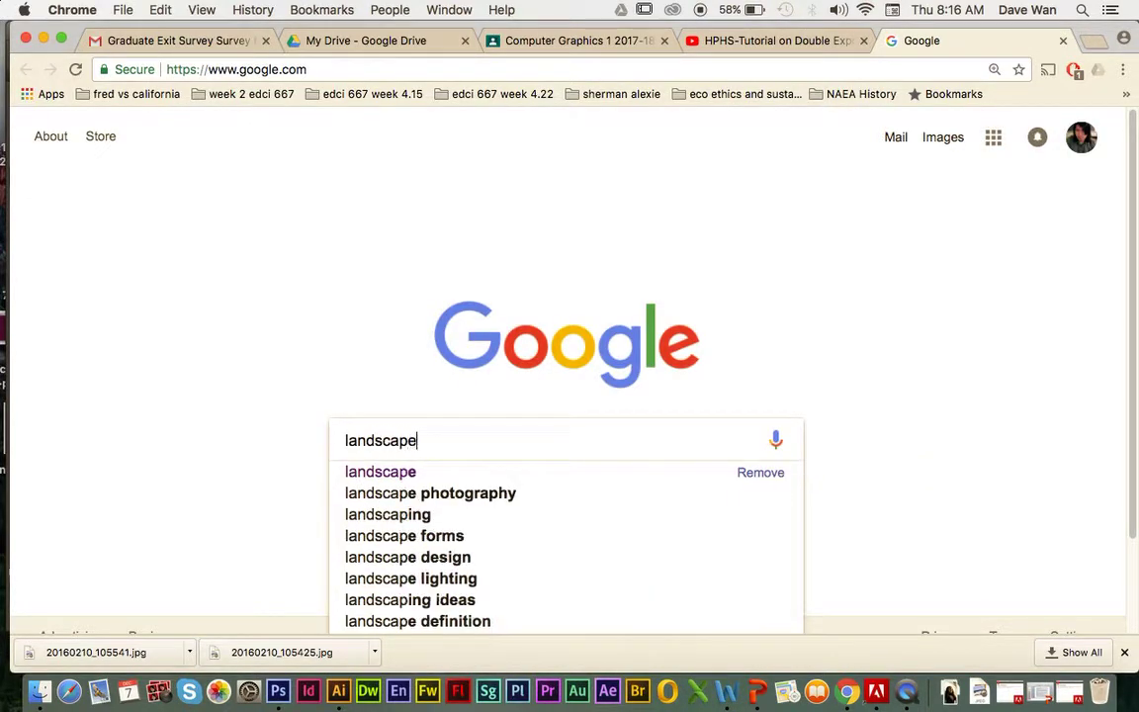
key(Return)
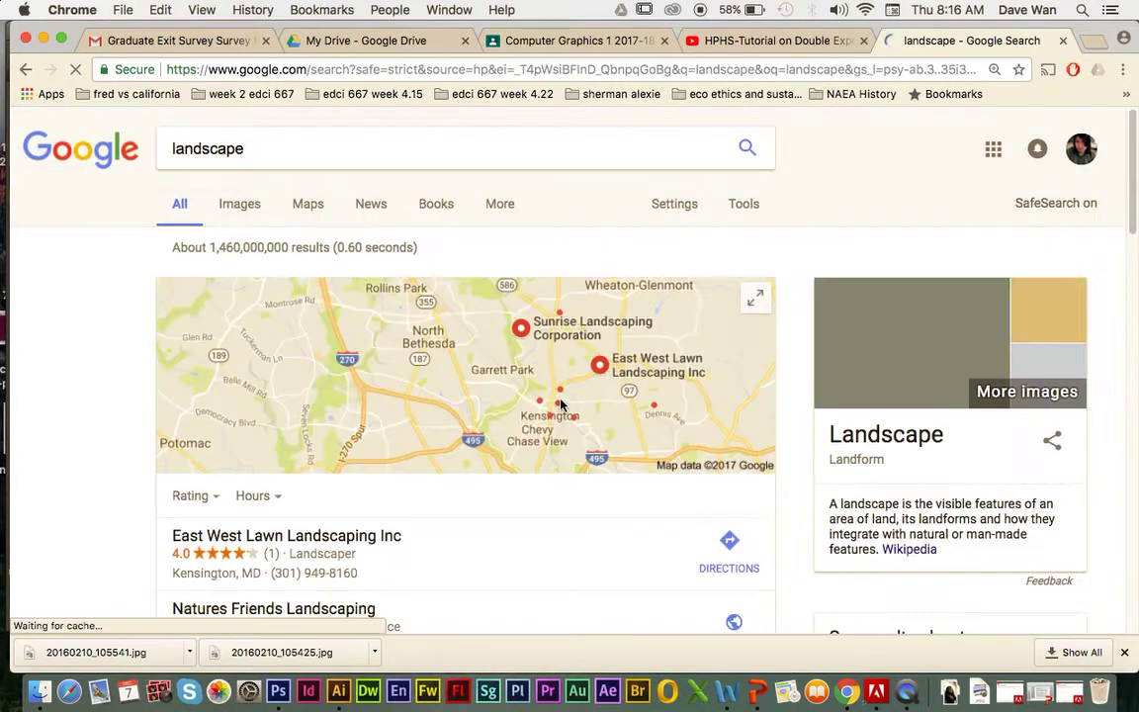
click(258, 215)
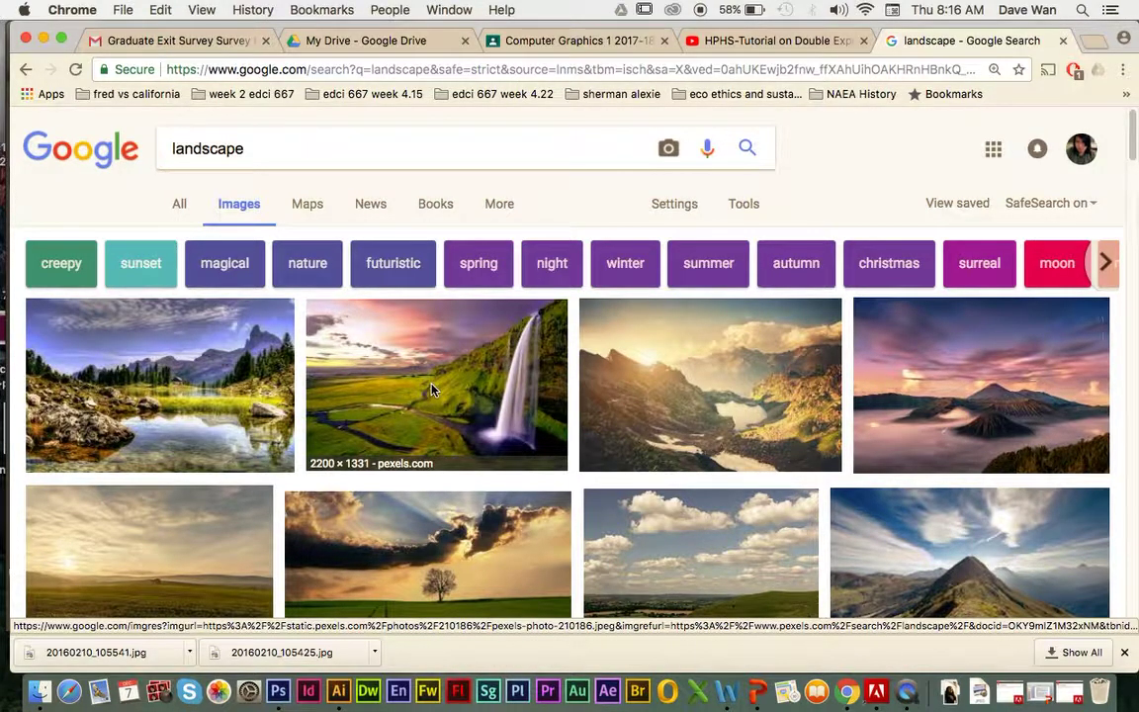
- Filter the landscape images by Usage rights to Labeled for reuse and scroll the results
click(738, 208)
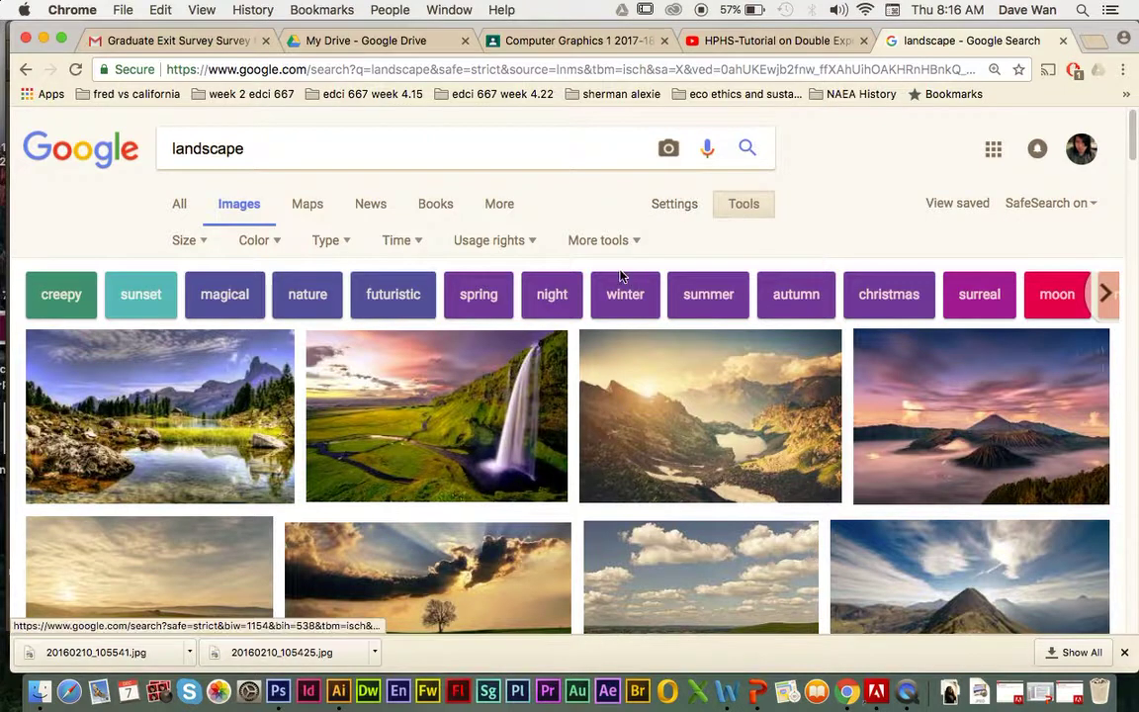
click(515, 244)
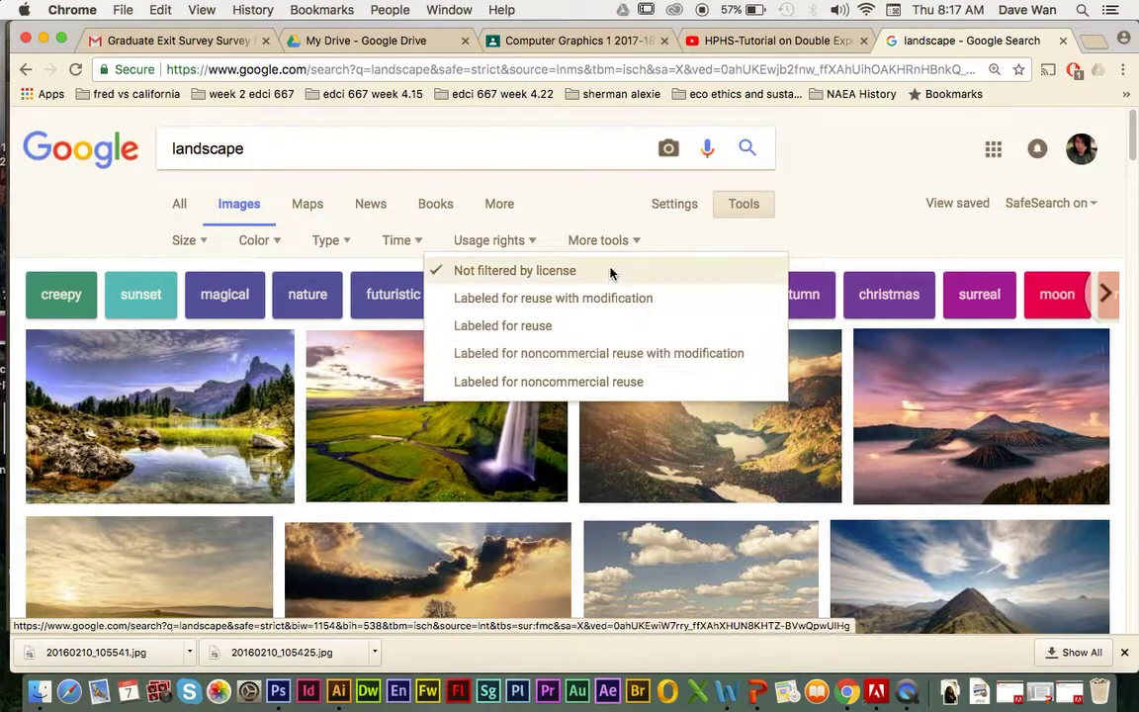
click(576, 331)
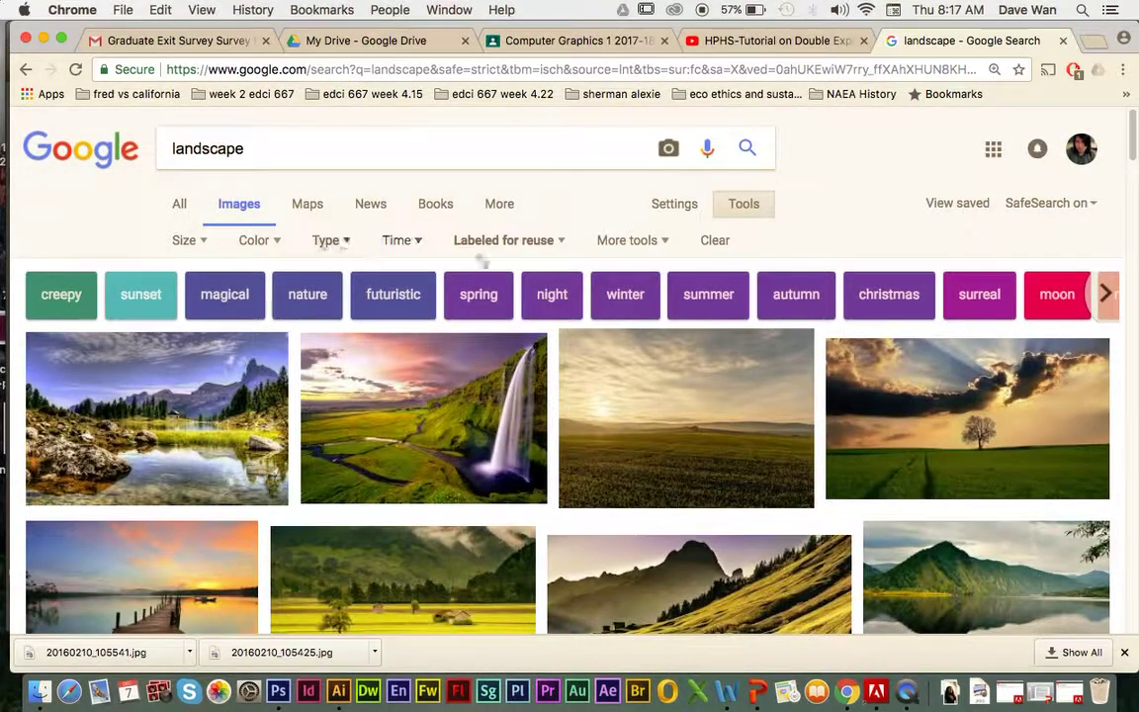
scroll(1134, 158, down, 3)
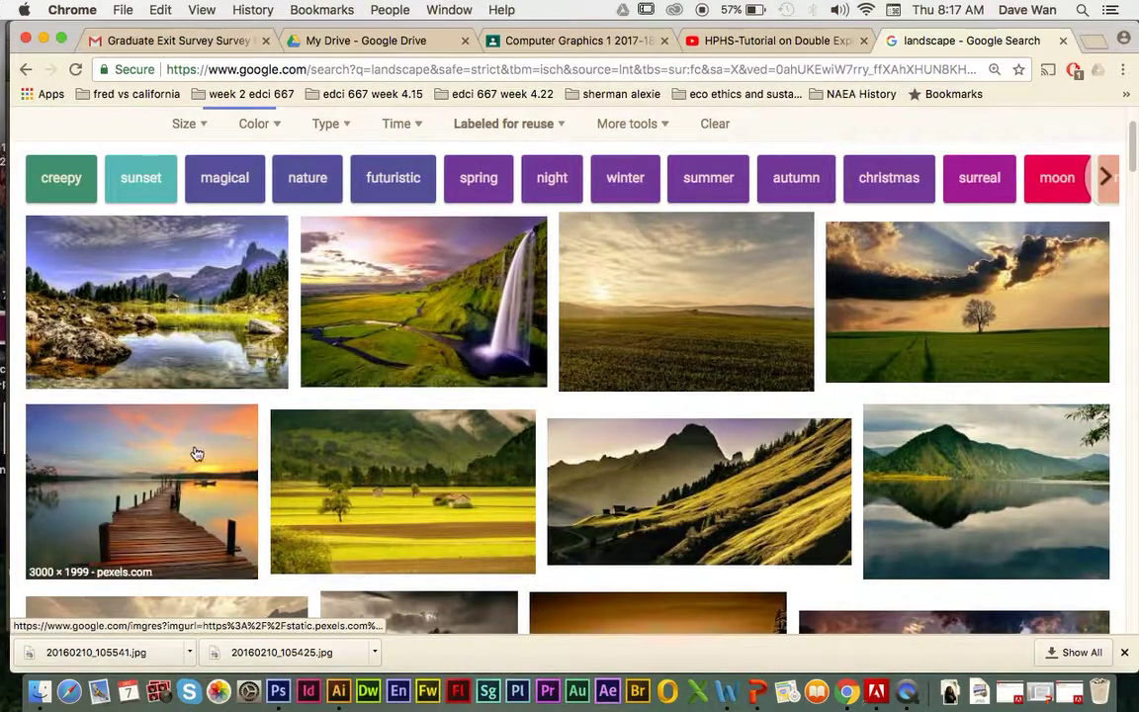
- Open the sunset pier photo's preview and save it to the desktop
click(258, 452)
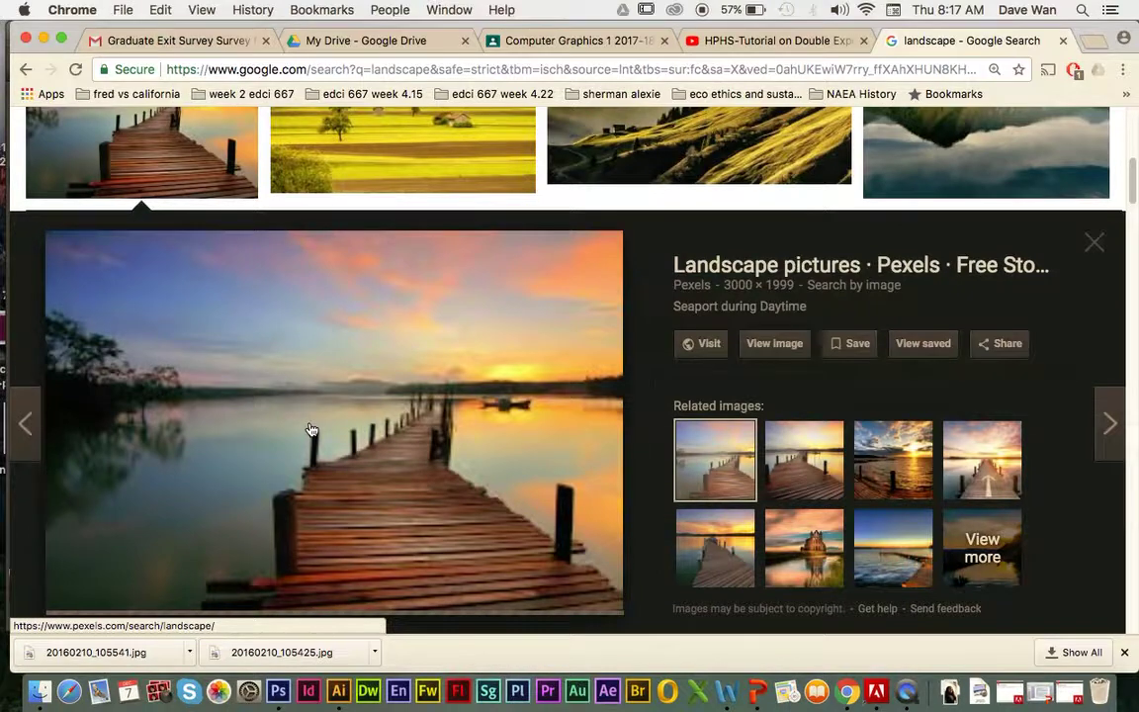
key(ctrl+Left)
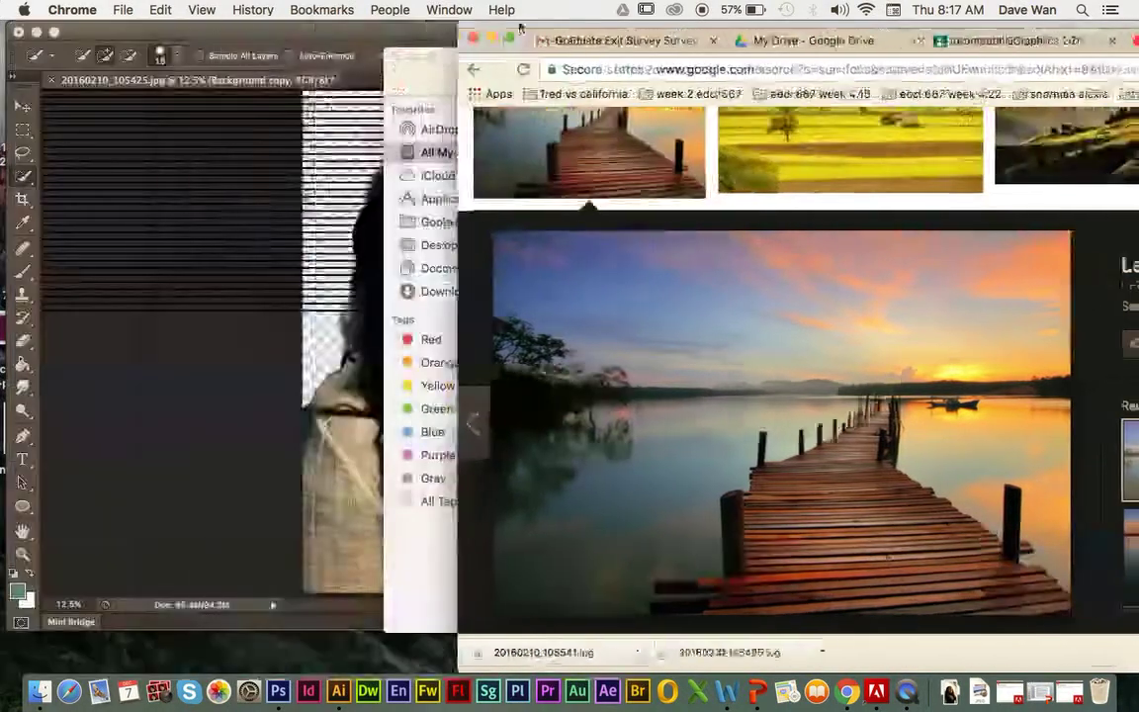
click(168, 37)
key(super+Tab)
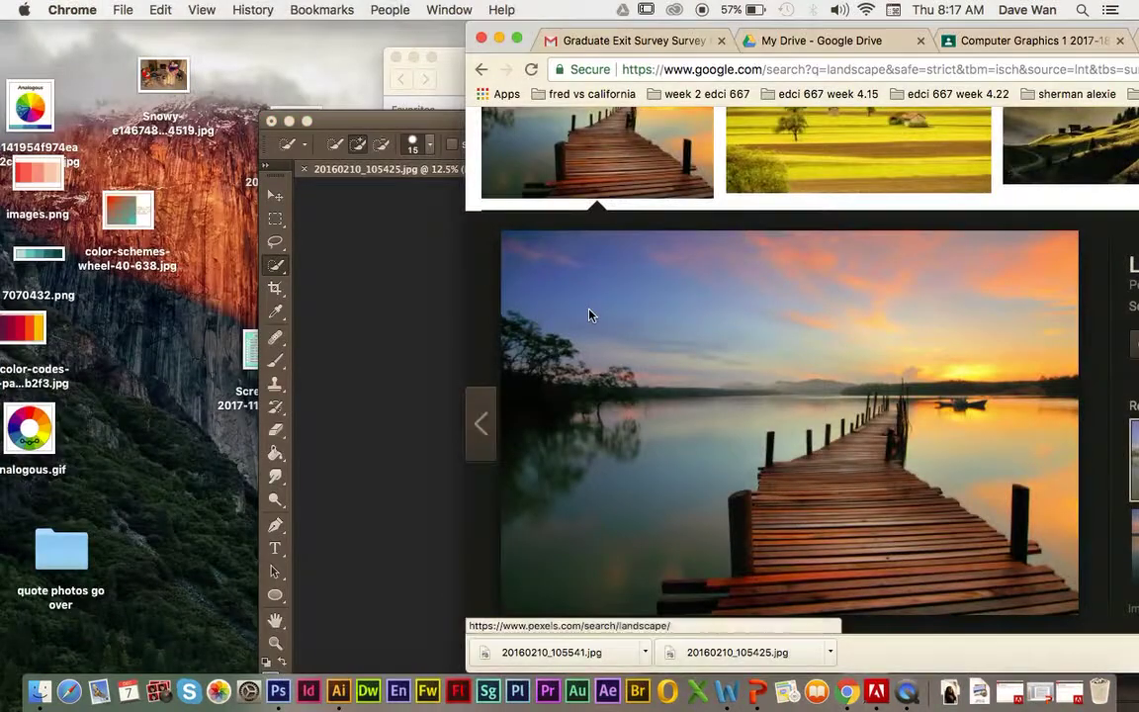
drag(481, 270, 470, 269)
drag(195, 242, 183, 218)
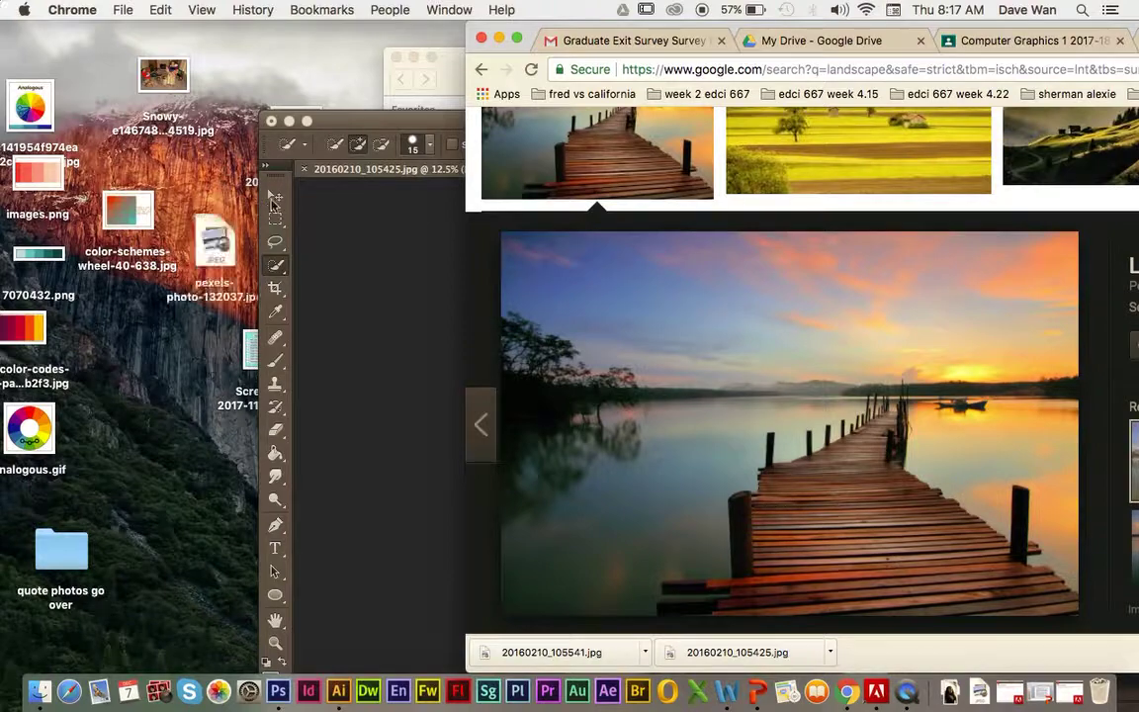
- Place the saved pier photo into the Photoshop portrait document
click(351, 122)
drag(351, 122, 323, 41)
drag(222, 239, 428, 298)
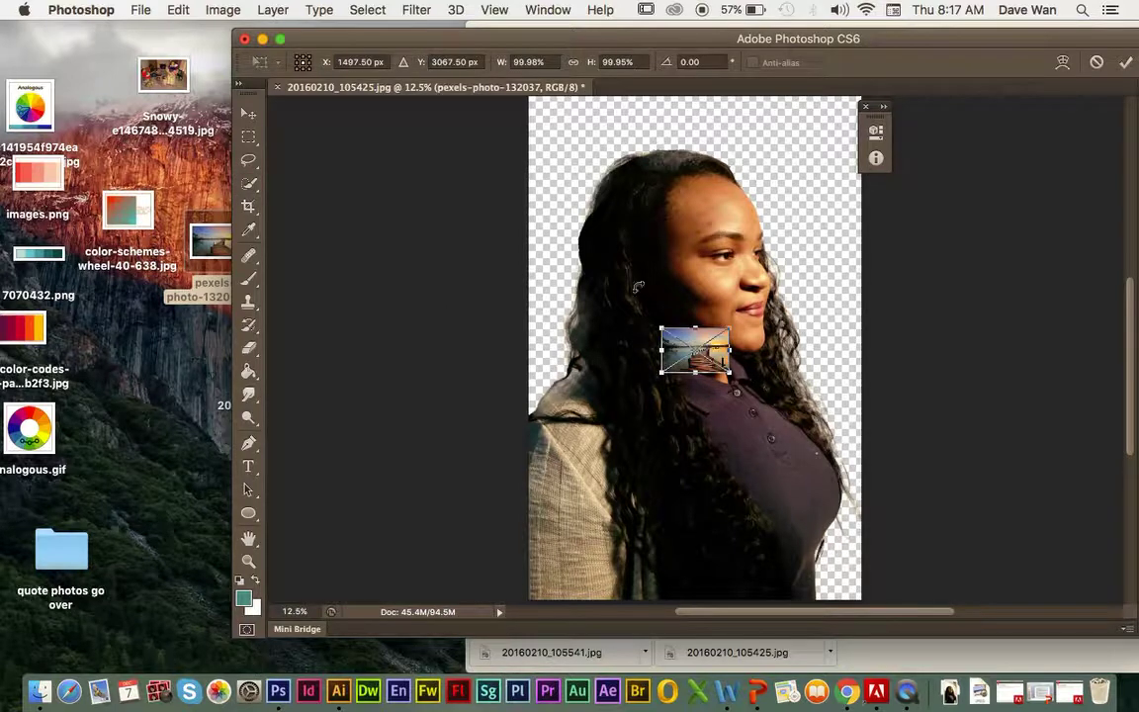
- Scale the placed pier layer to 1309.42% so it fills the canvas, then commit
drag(623, 41, 318, 14)
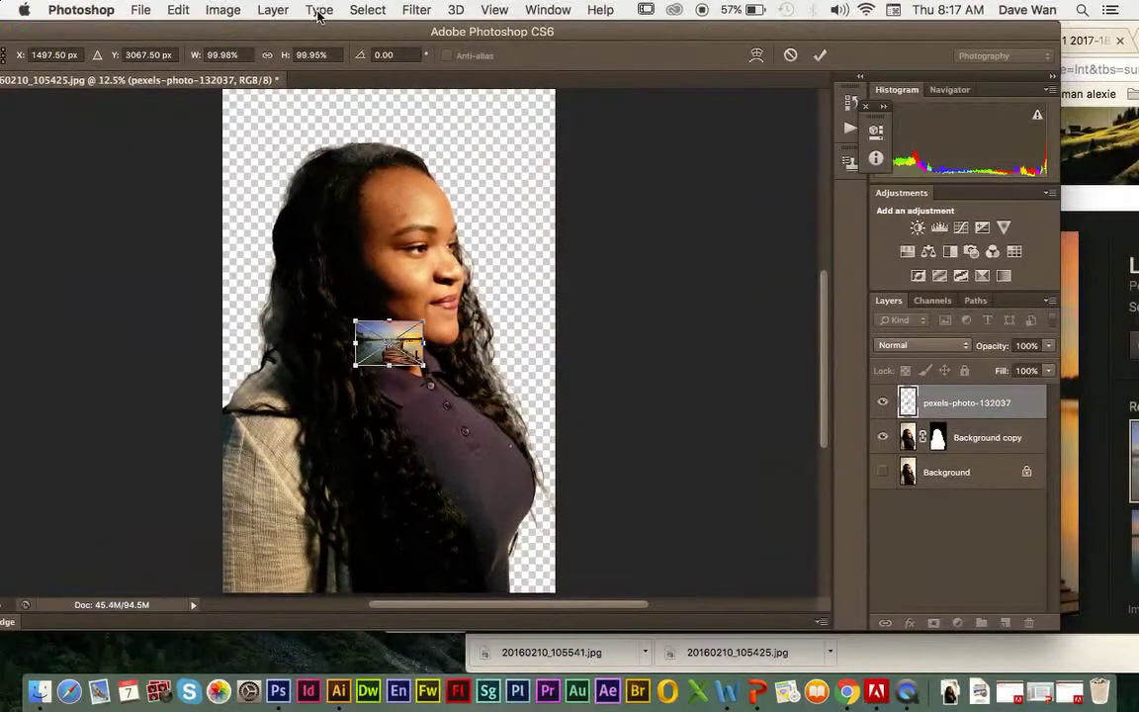
key(super+minus)
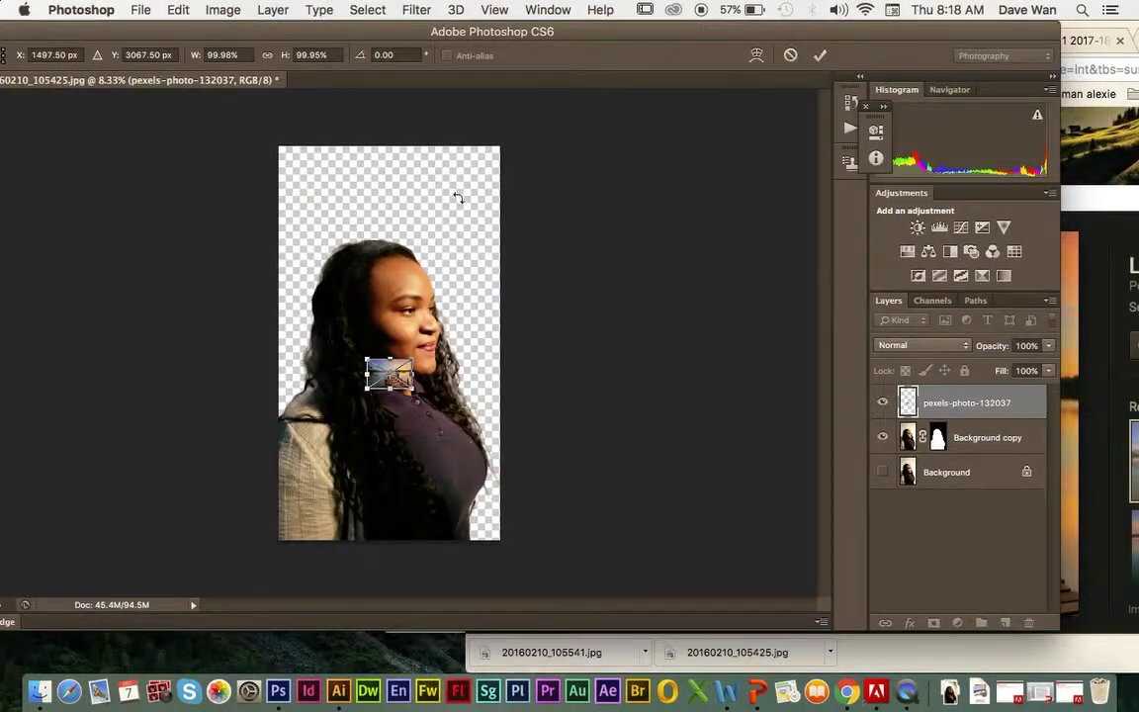
drag(415, 362, 686, 68)
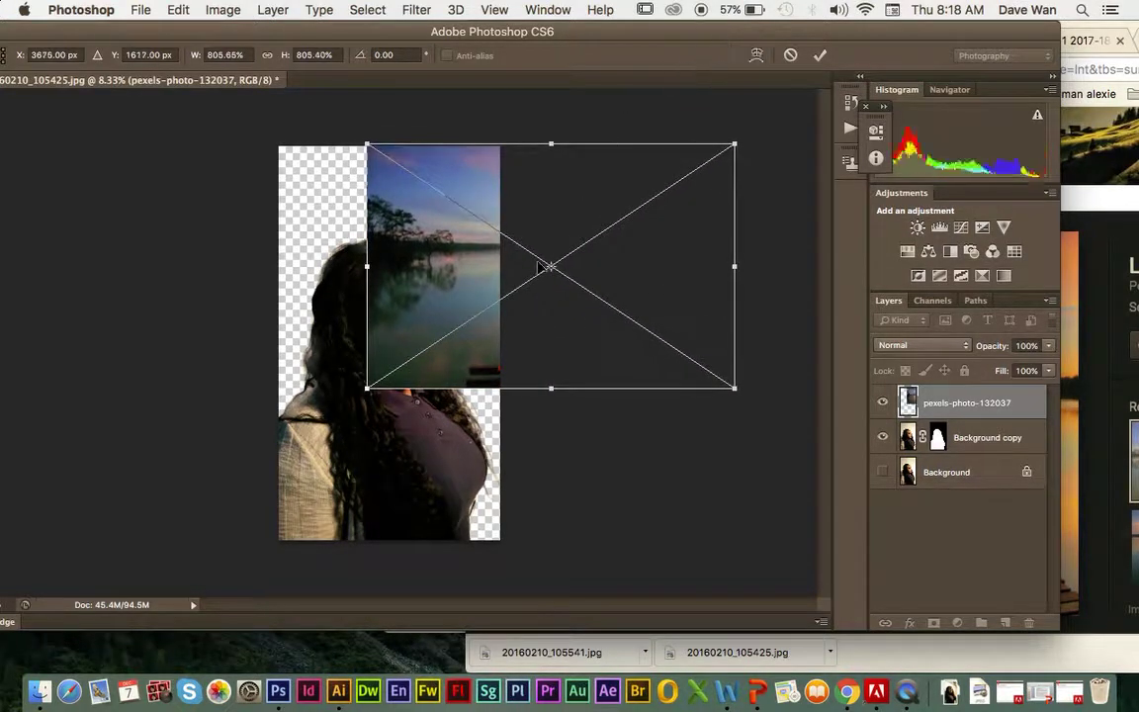
drag(366, 393, 168, 586)
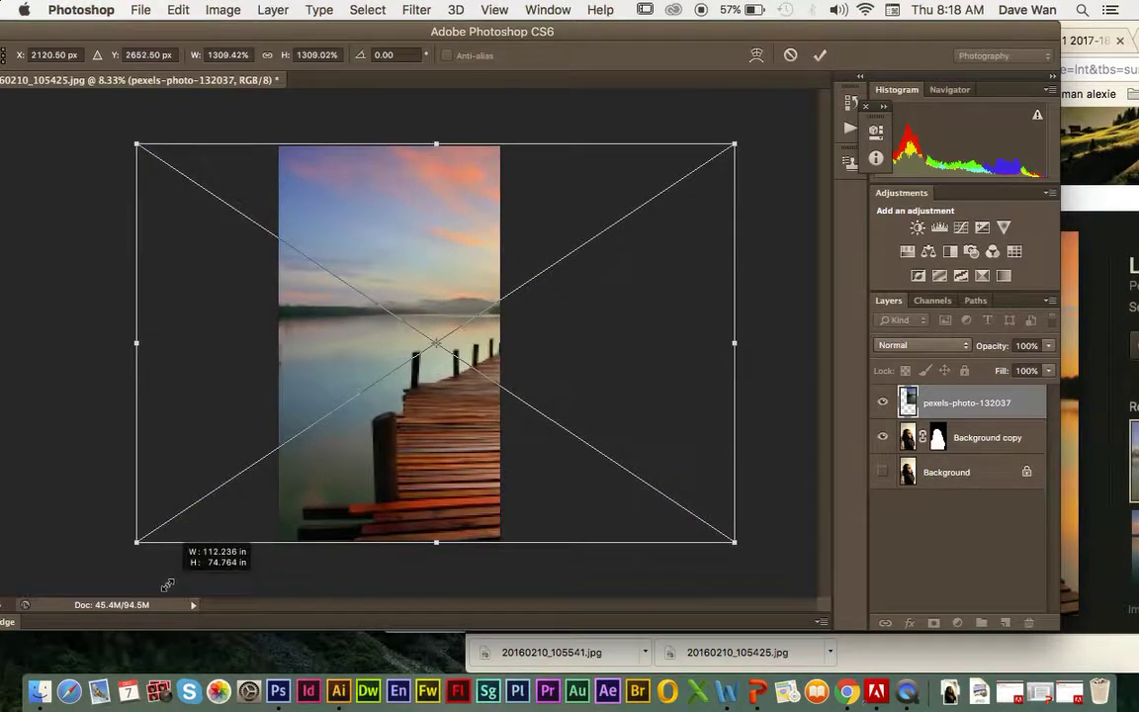
drag(259, 529, 308, 528)
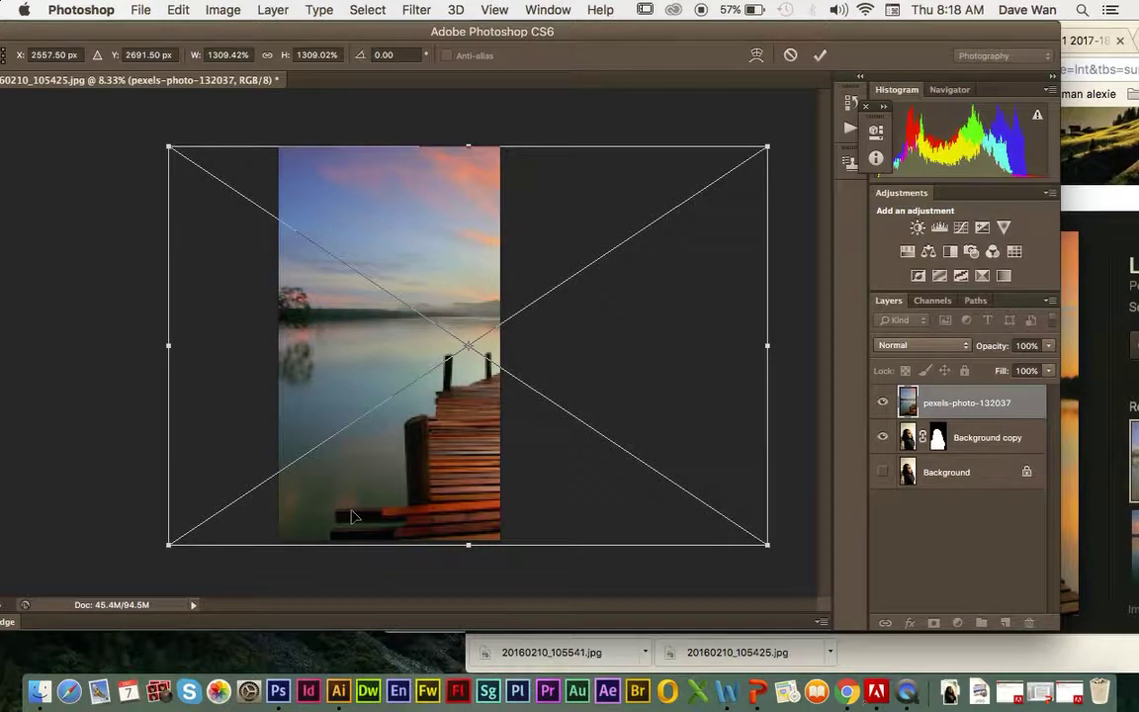
key(Return)
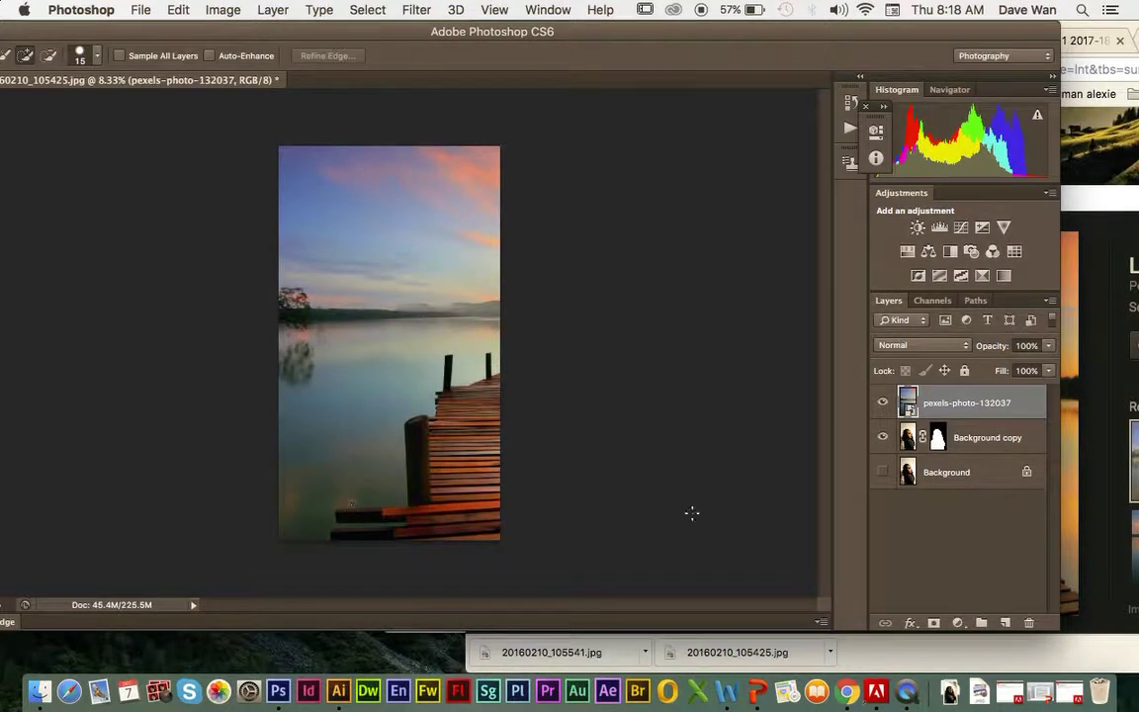
- Move the pexels-photo-132037 pier layer beneath Background copy so the woman stands over the lake
drag(969, 409, 968, 454)
double_click(967, 403)
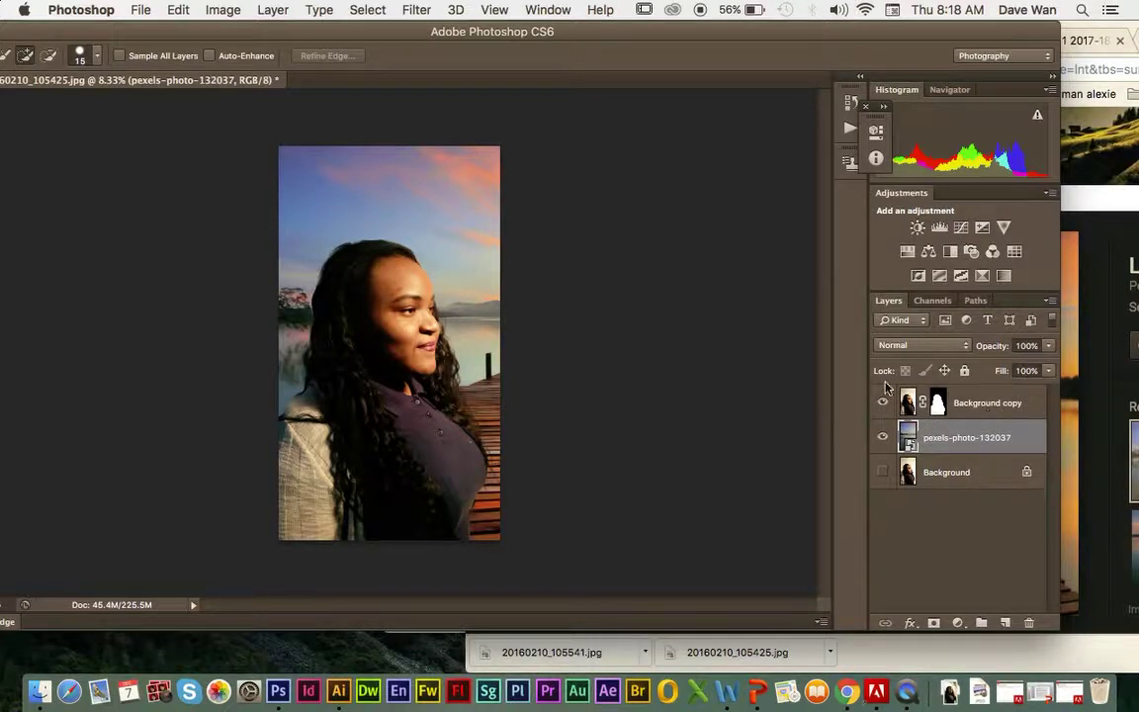
drag(240, 31, 330, 36)
- Crop the canvas wider to the right into a landscape shape
click(37, 200)
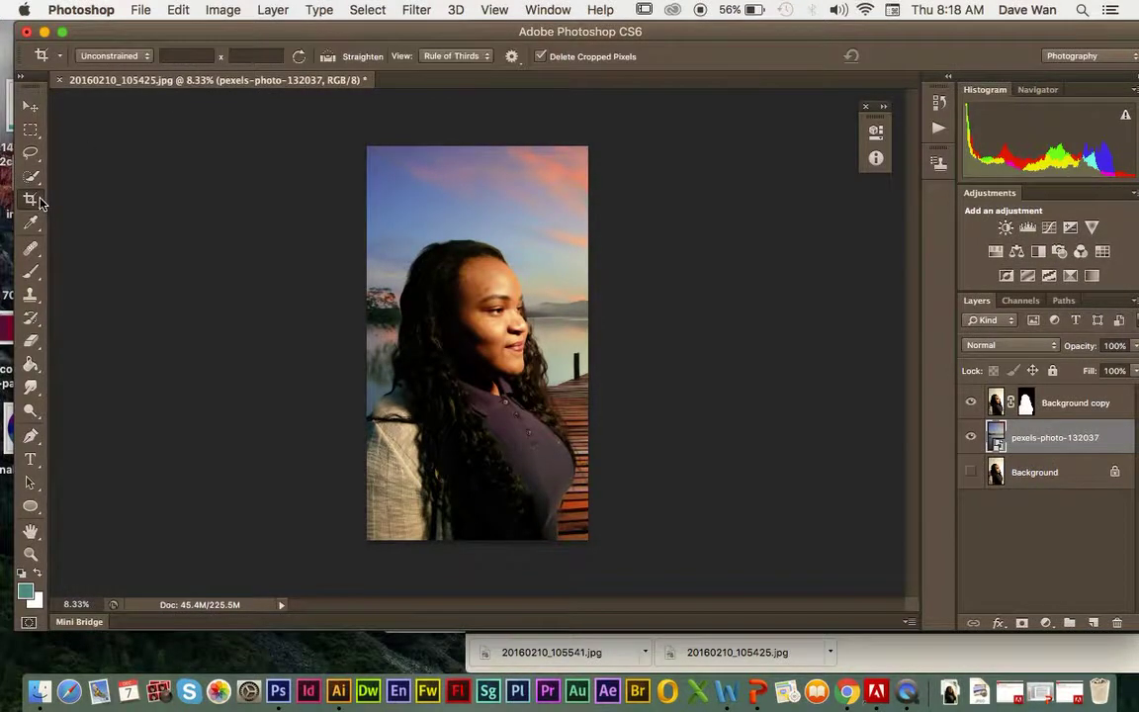
drag(588, 348, 722, 348)
key(Return)
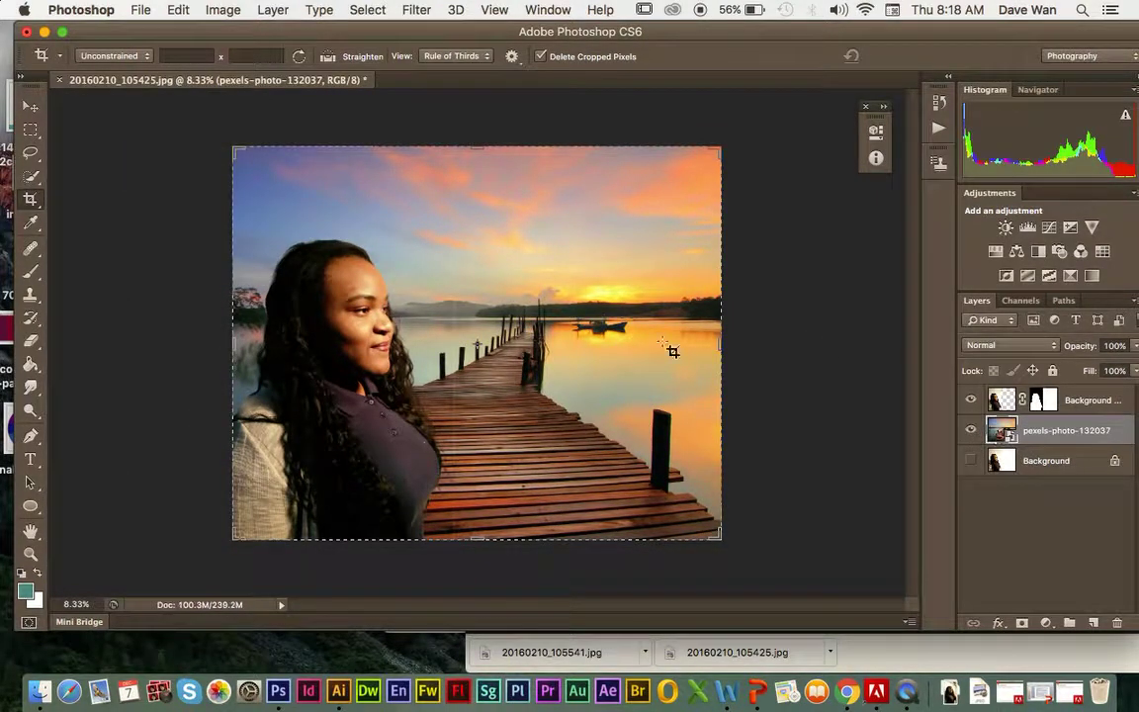
- Slide the pier photo right across the canvas and target the woman's layer mask
click(36, 104)
drag(393, 269, 429, 301)
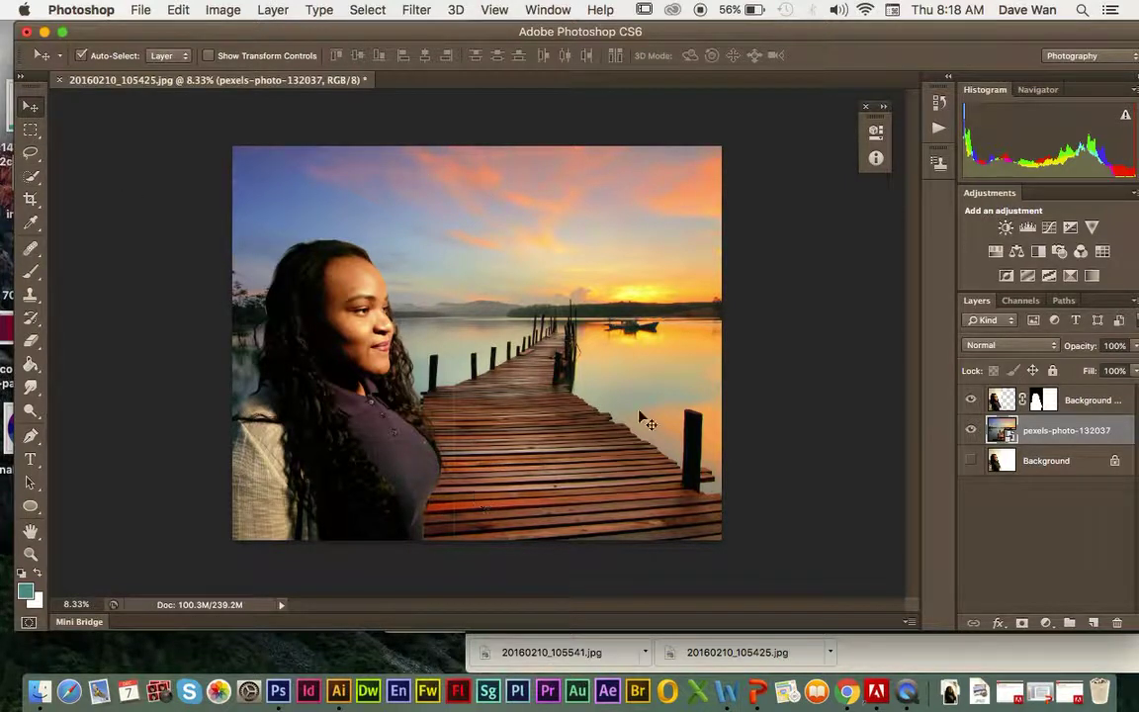
click(1044, 401)
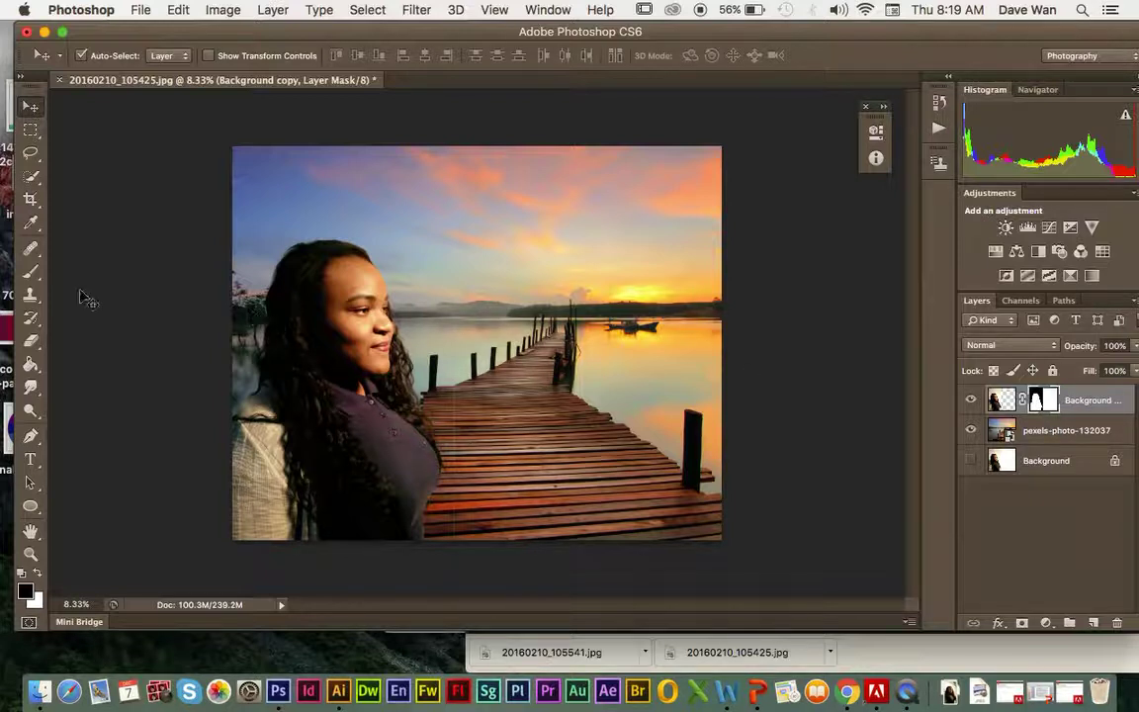
- Set a size-125 brush to 100% opacity and paint on the woman's layer mask
click(29, 274)
drag(373, 57, 458, 79)
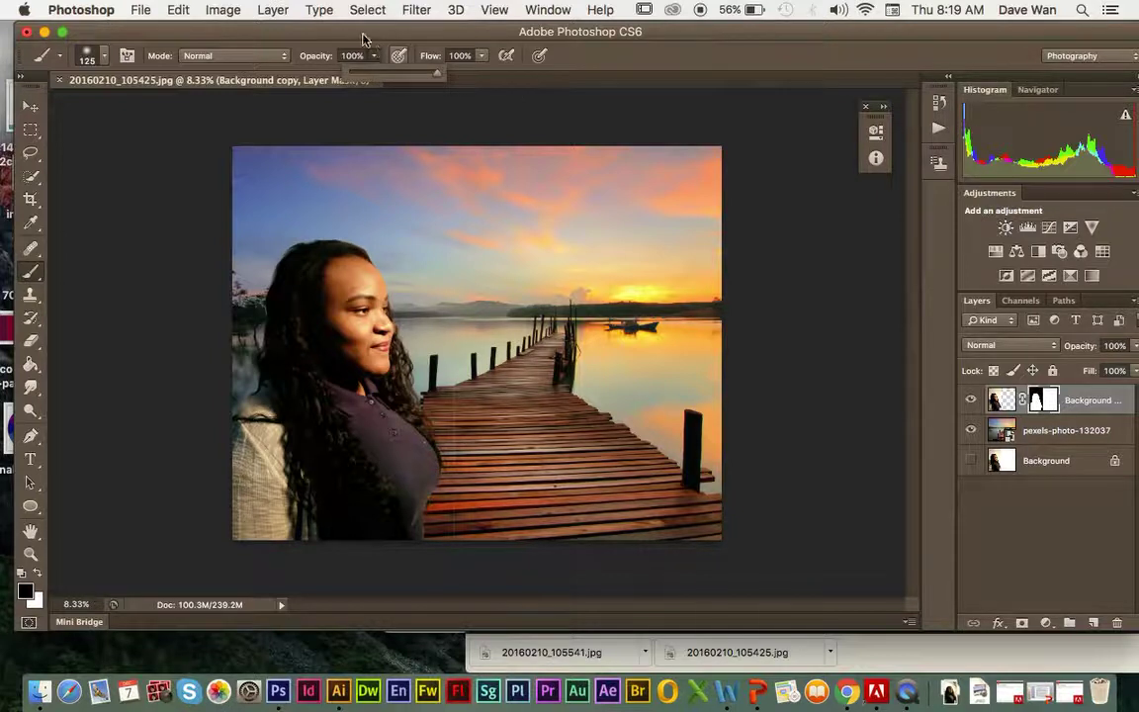
click(465, 236)
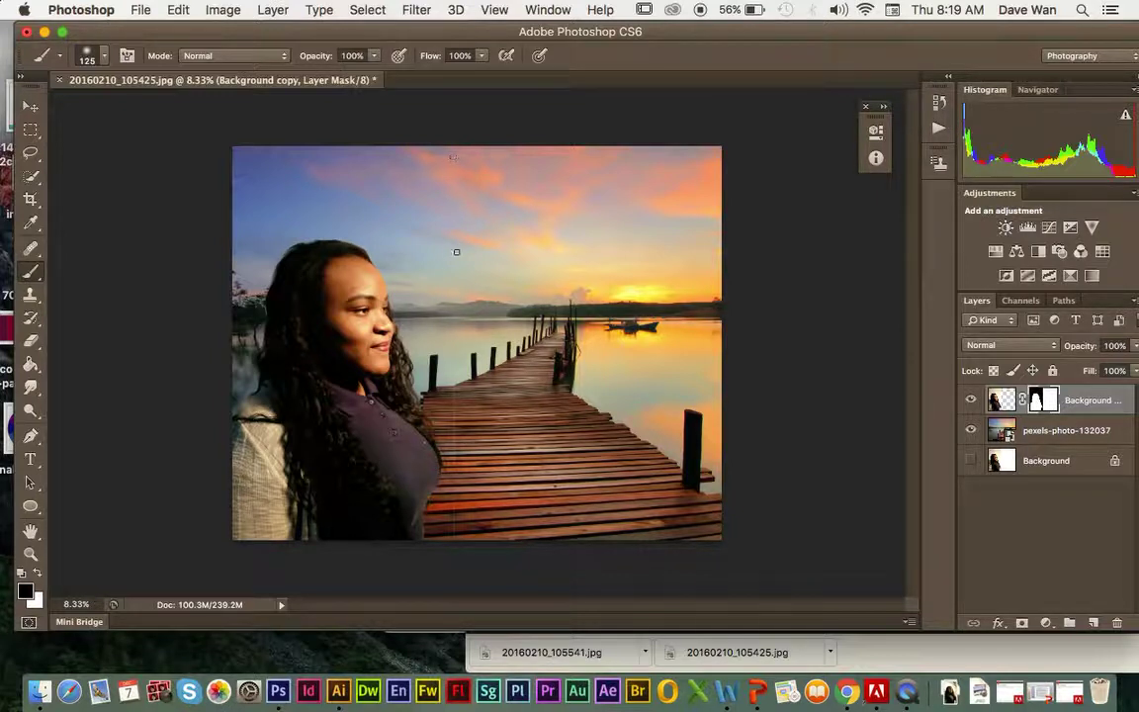